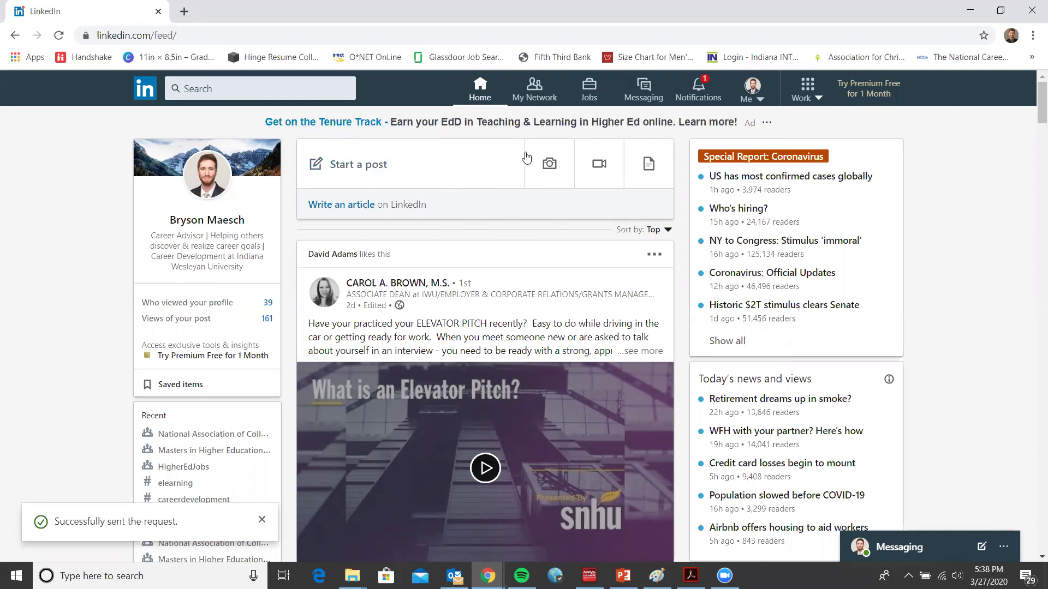
- Go to the Jobs page and browse the saved searches and profile-based job recommendations
{"action": "left_click", "coordinate": [590, 91]}
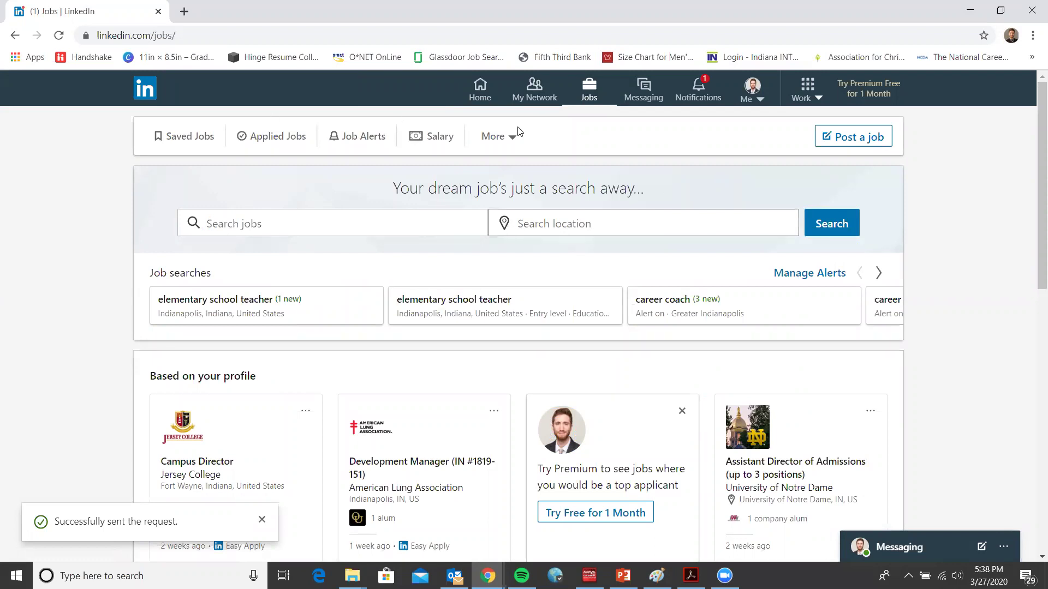
{"action": "scroll", "coordinate": [374, 201], "scroll_direction": "down", "scroll_amount": 1}
{"action": "scroll", "coordinate": [515, 183], "scroll_direction": "up", "scroll_amount": 1}
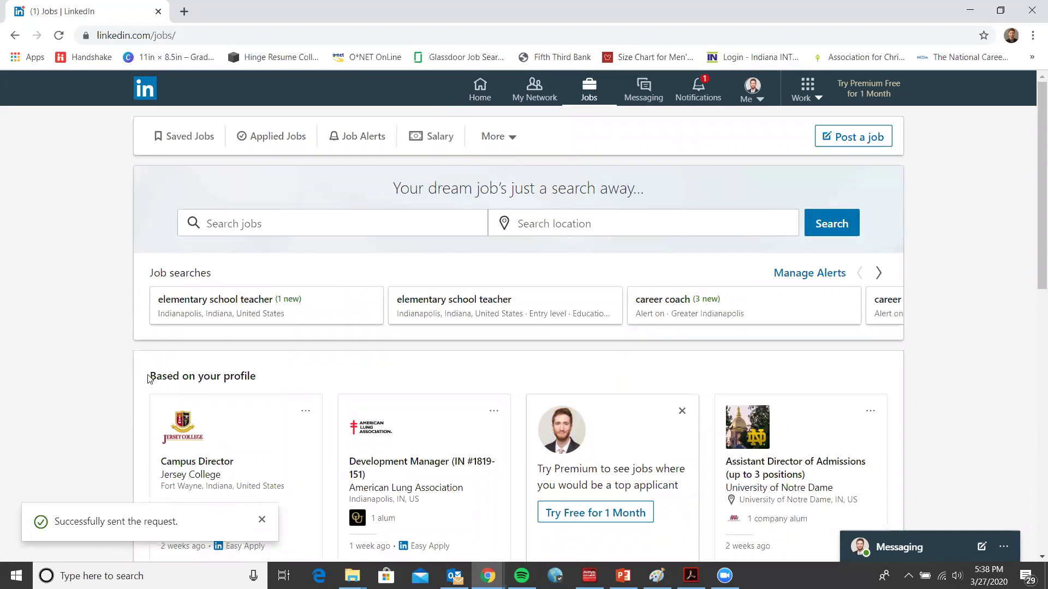
{"action": "left_click_drag", "start_coordinate": [148, 377], "coordinate": [258, 381]}
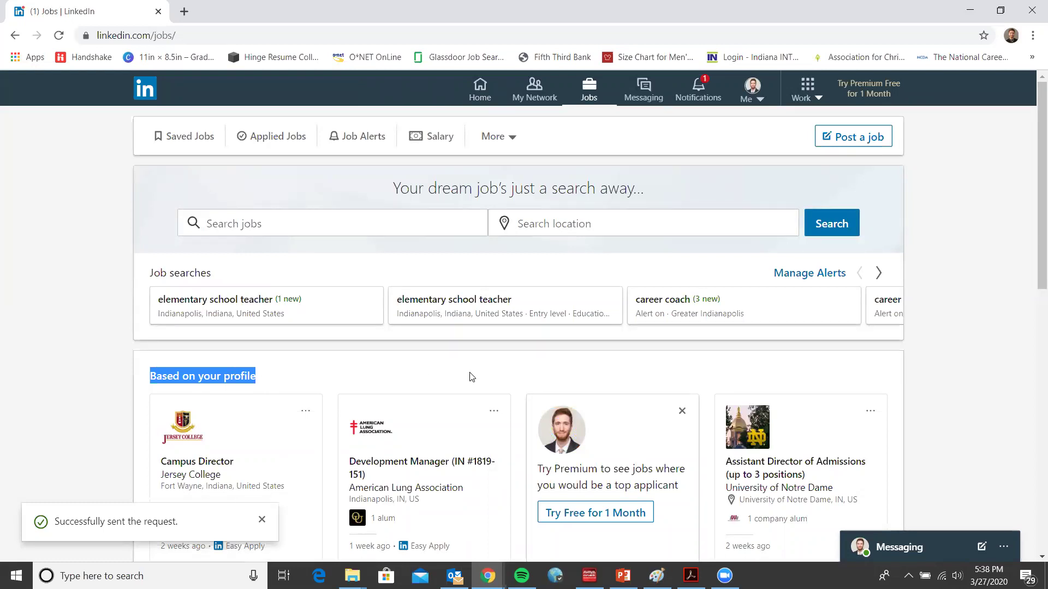
{"action": "scroll", "coordinate": [491, 375], "scroll_direction": "down", "scroll_amount": 3}
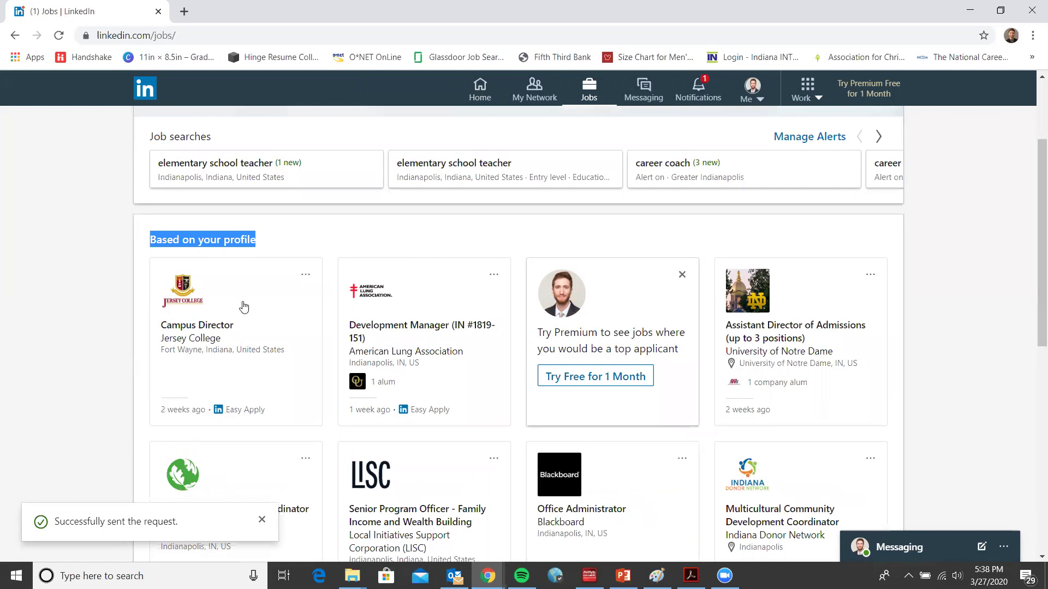
{"action": "scroll", "coordinate": [629, 329], "scroll_direction": "down", "scroll_amount": 1}
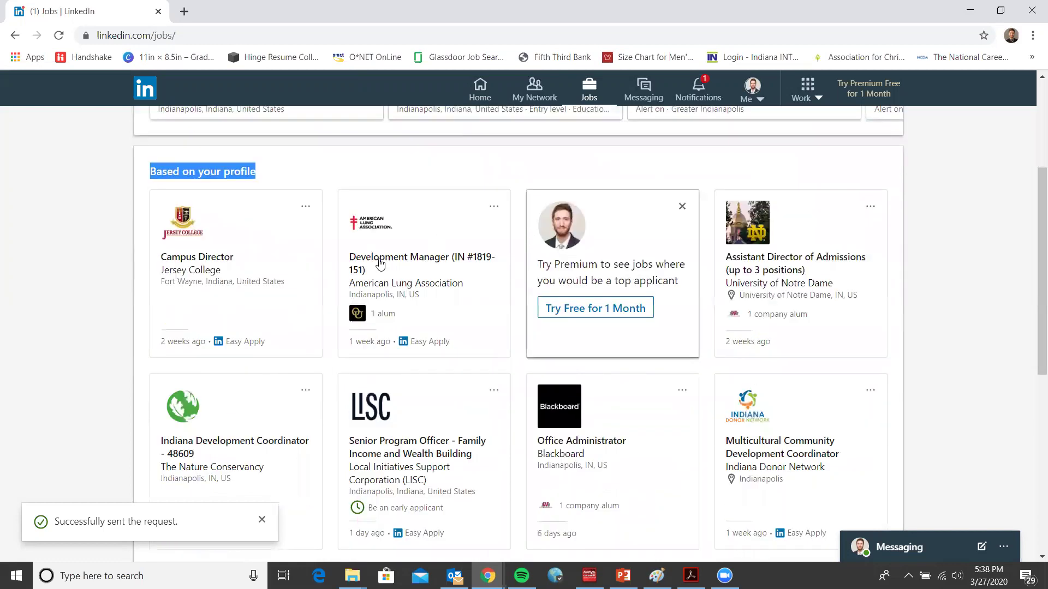
{"action": "scroll", "coordinate": [626, 330], "scroll_direction": "down", "scroll_amount": 1}
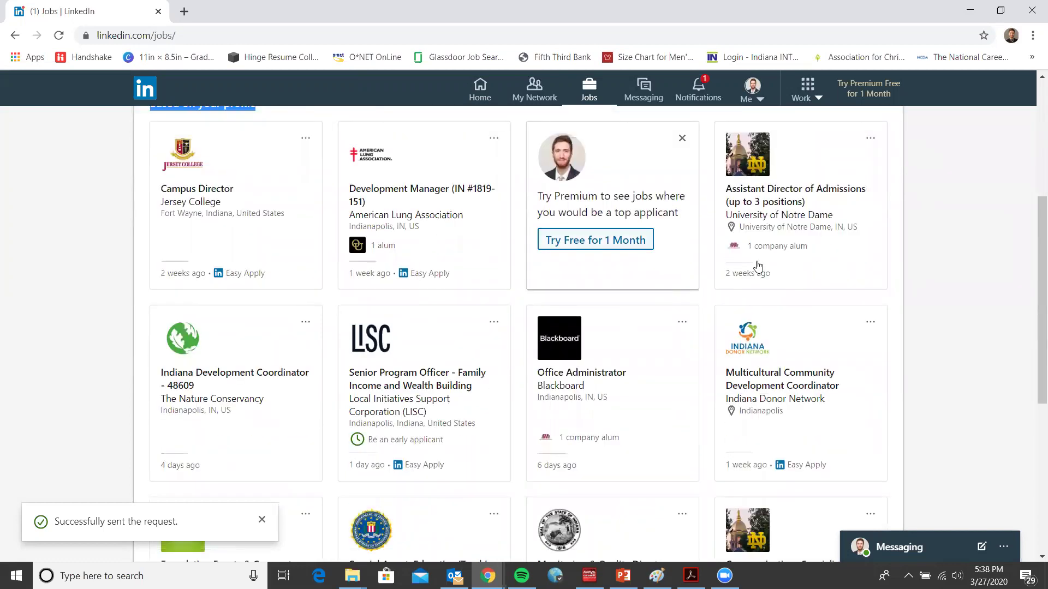
{"action": "scroll", "coordinate": [477, 356], "scroll_direction": "up", "scroll_amount": 4}
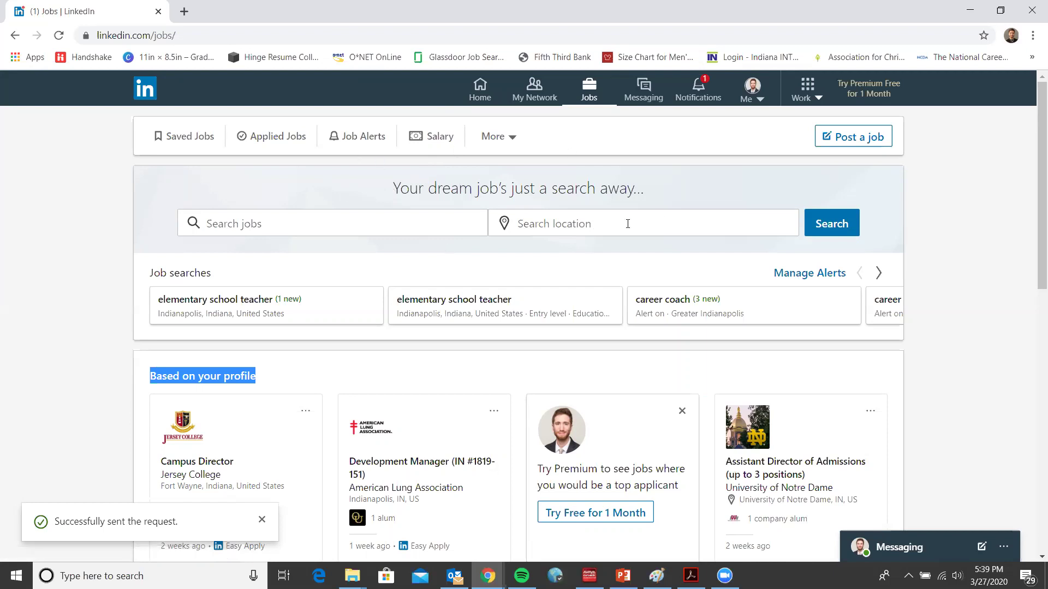
- Search for 'elementary school teacher' jobs in Indianapolis, Indiana, United States
{"action": "left_click", "coordinate": [295, 221]}
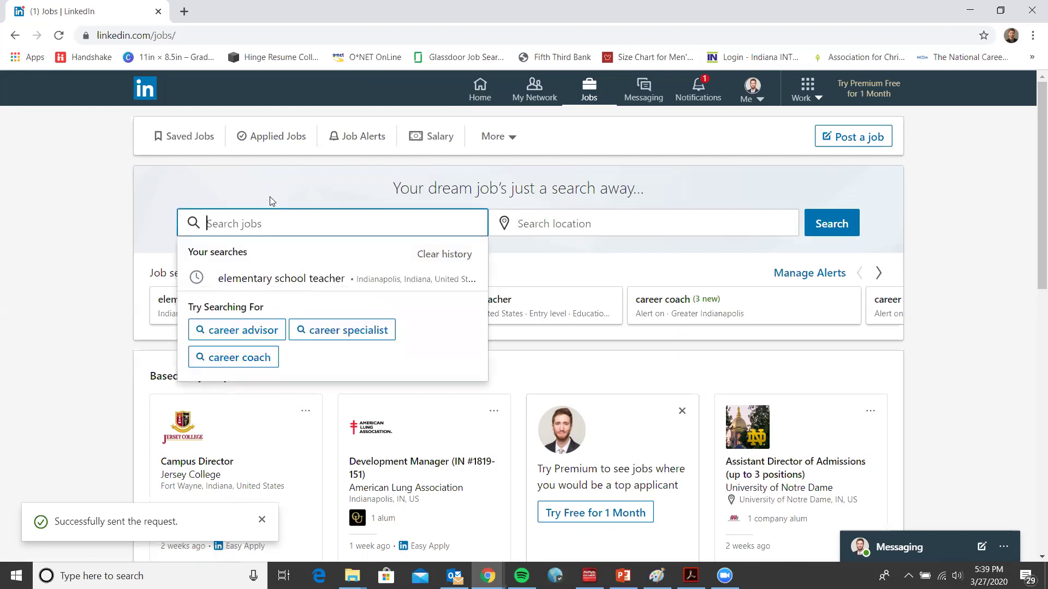
{"action": "type", "text": "elem"}
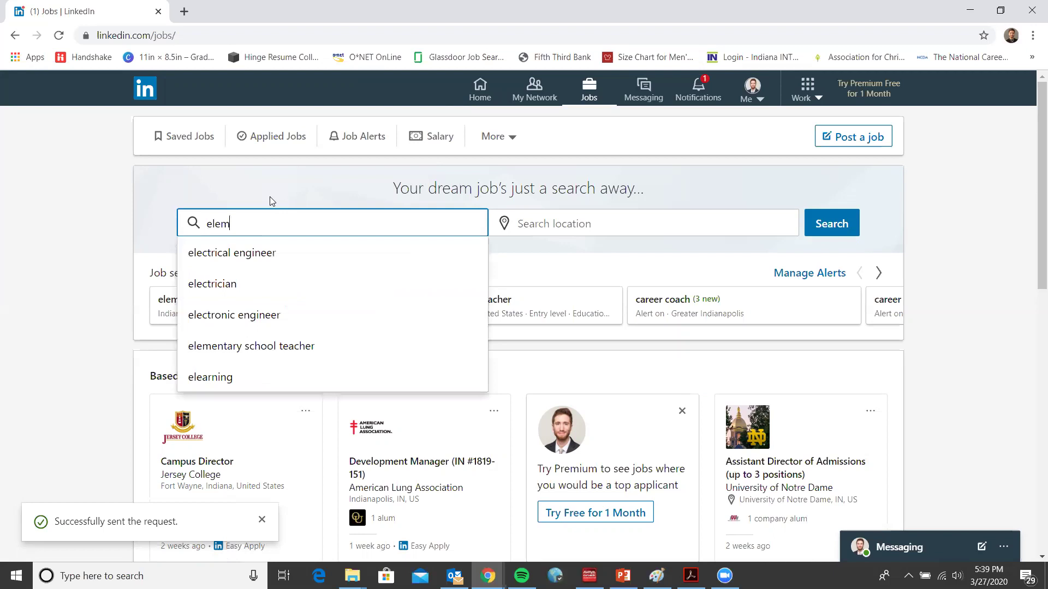
{"action": "type", "text": "entary school t"}
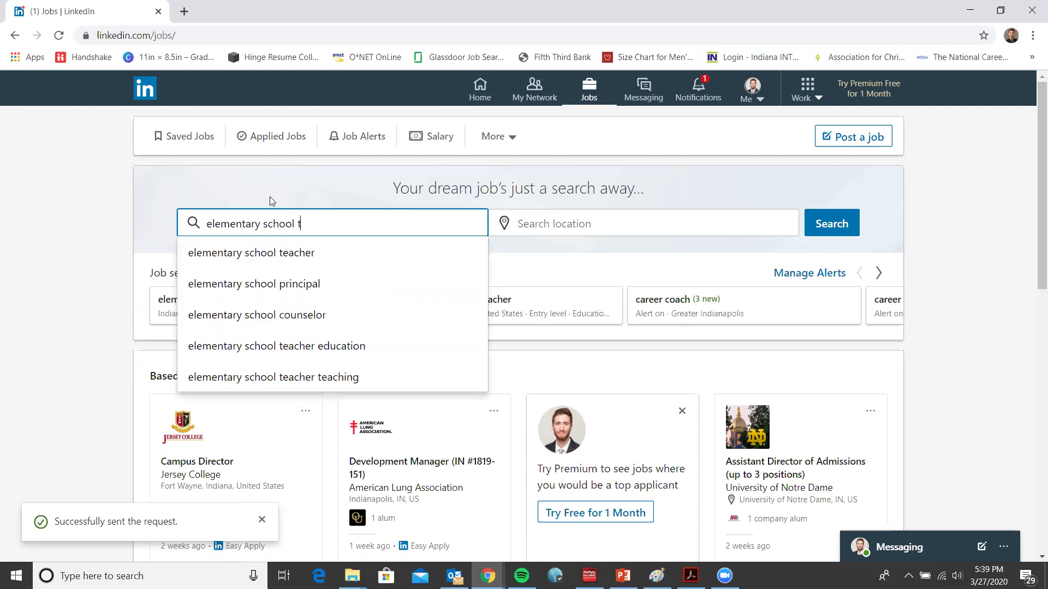
{"action": "type", "text": "eacher"}
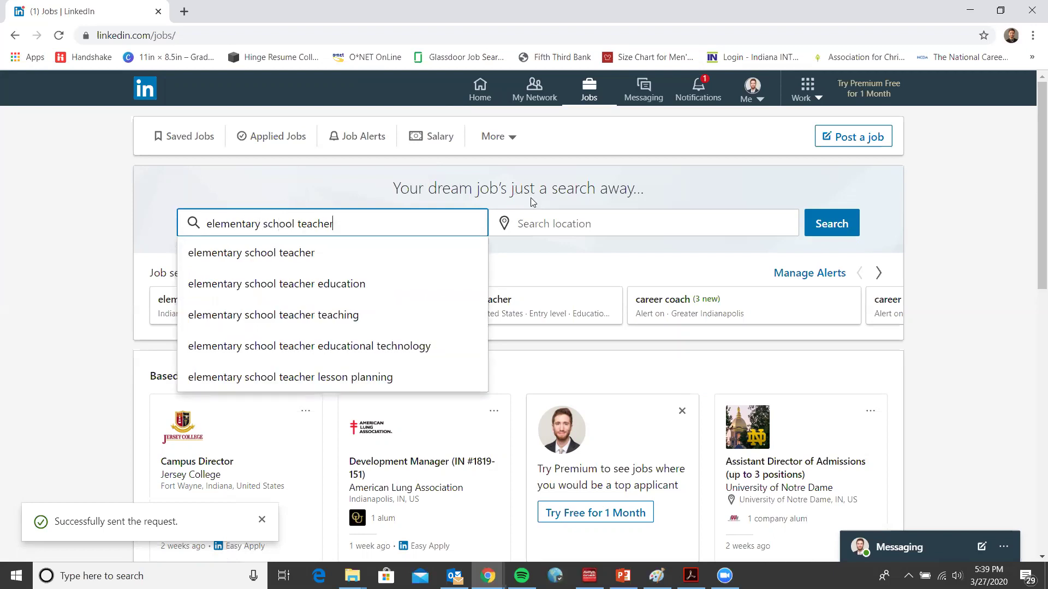
{"action": "left_click", "coordinate": [545, 223]}
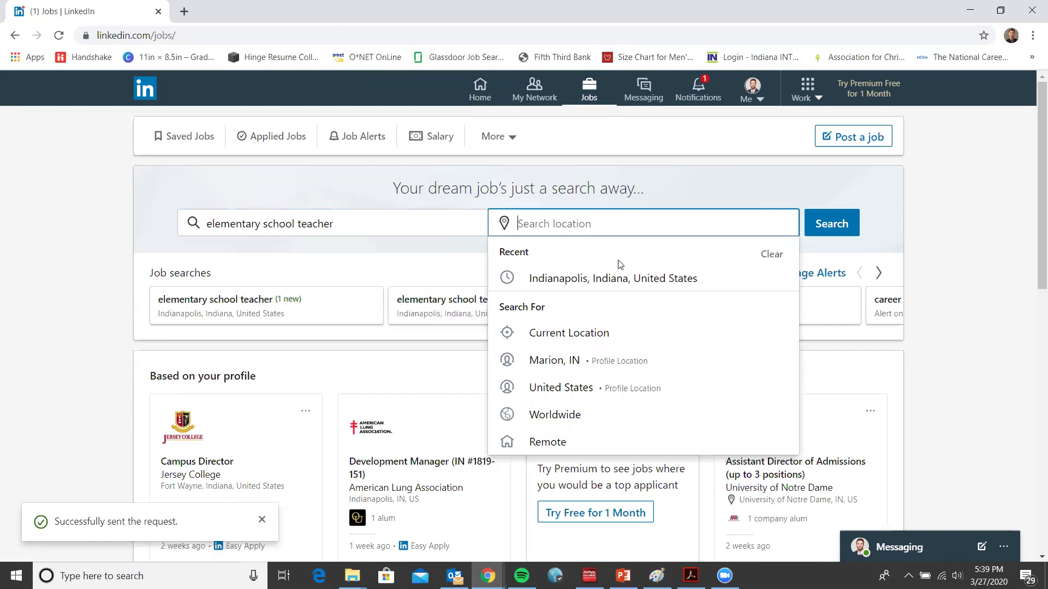
{"action": "left_click", "coordinate": [611, 278]}
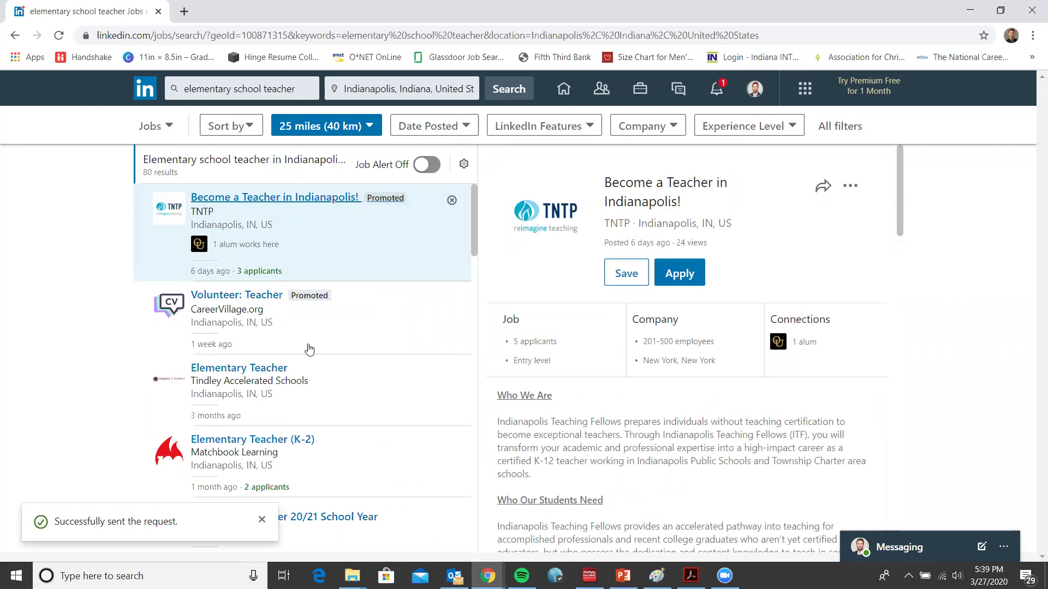
{"action": "scroll", "coordinate": [391, 250], "scroll_direction": "down", "scroll_amount": 4}
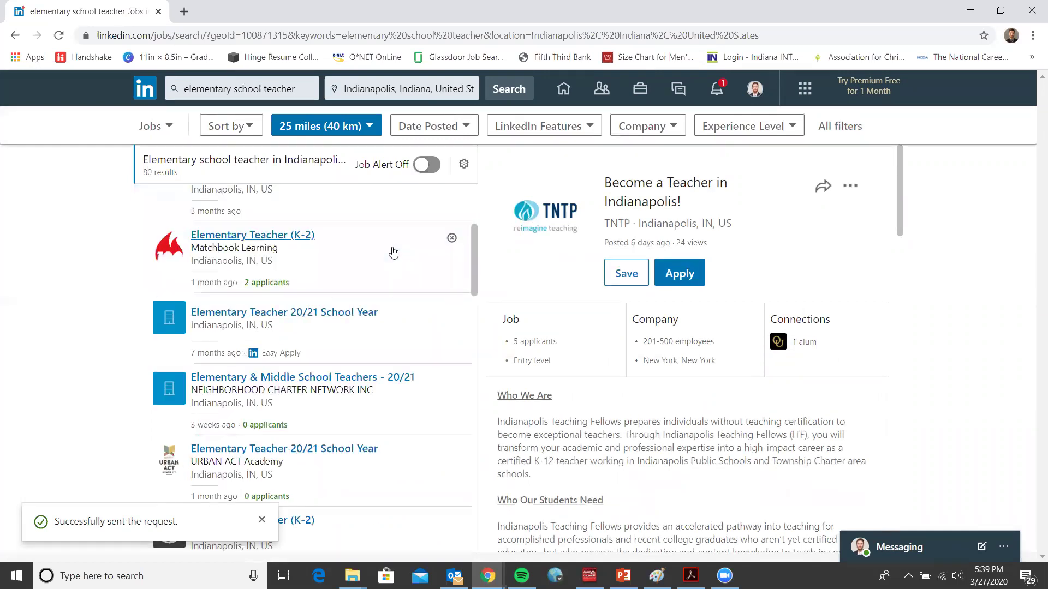
{"action": "scroll", "coordinate": [393, 252], "scroll_direction": "down", "scroll_amount": 5}
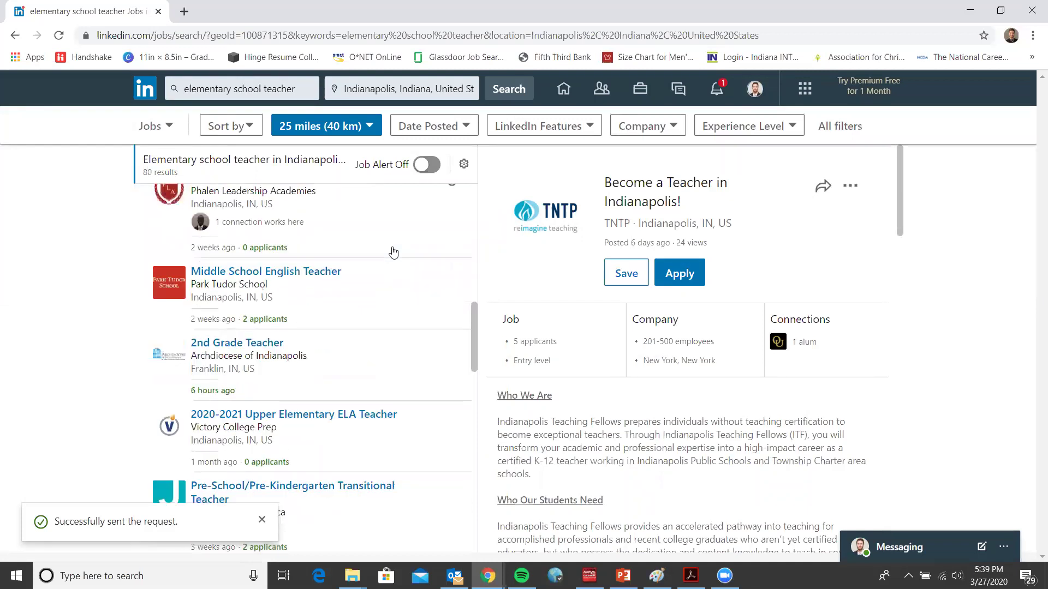
{"action": "scroll", "coordinate": [393, 251], "scroll_direction": "down", "scroll_amount": 8}
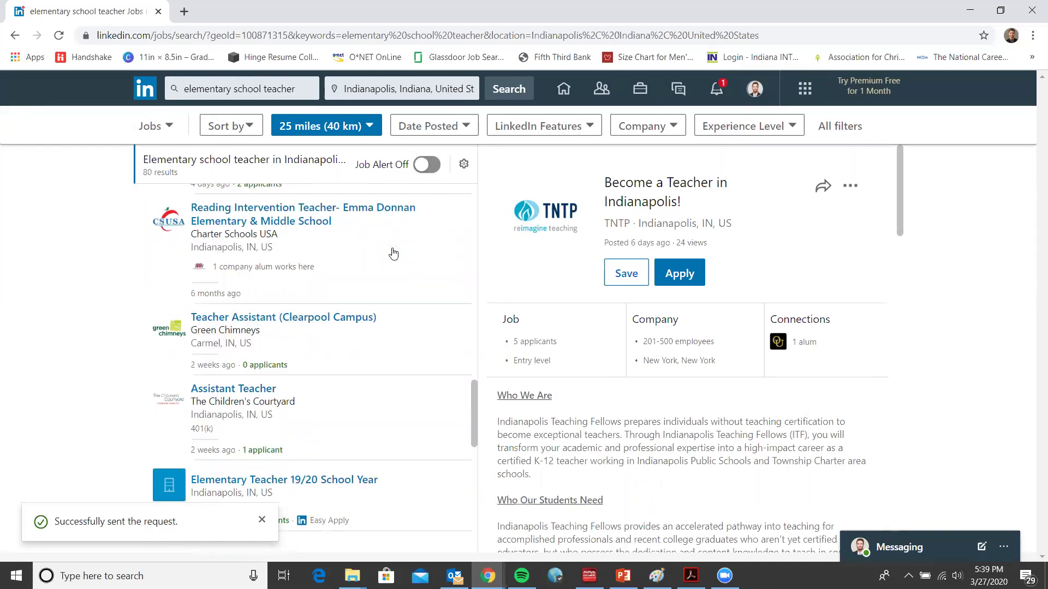
{"action": "scroll", "coordinate": [393, 252], "scroll_direction": "down", "scroll_amount": 5}
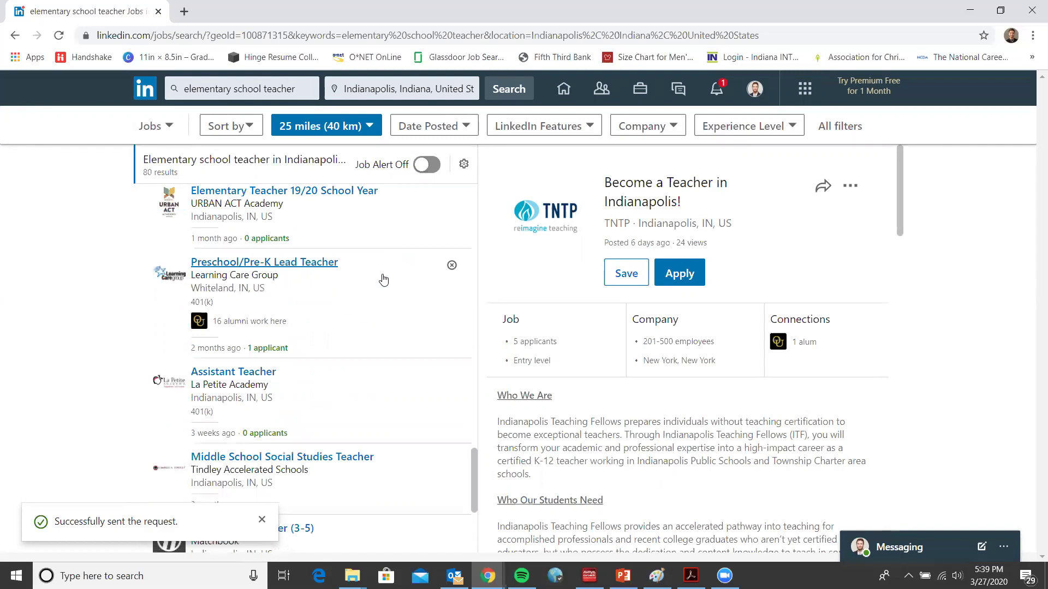
{"action": "scroll", "coordinate": [383, 280], "scroll_direction": "down", "scroll_amount": 4}
{"action": "scroll", "coordinate": [384, 279], "scroll_direction": "up", "scroll_amount": 20}
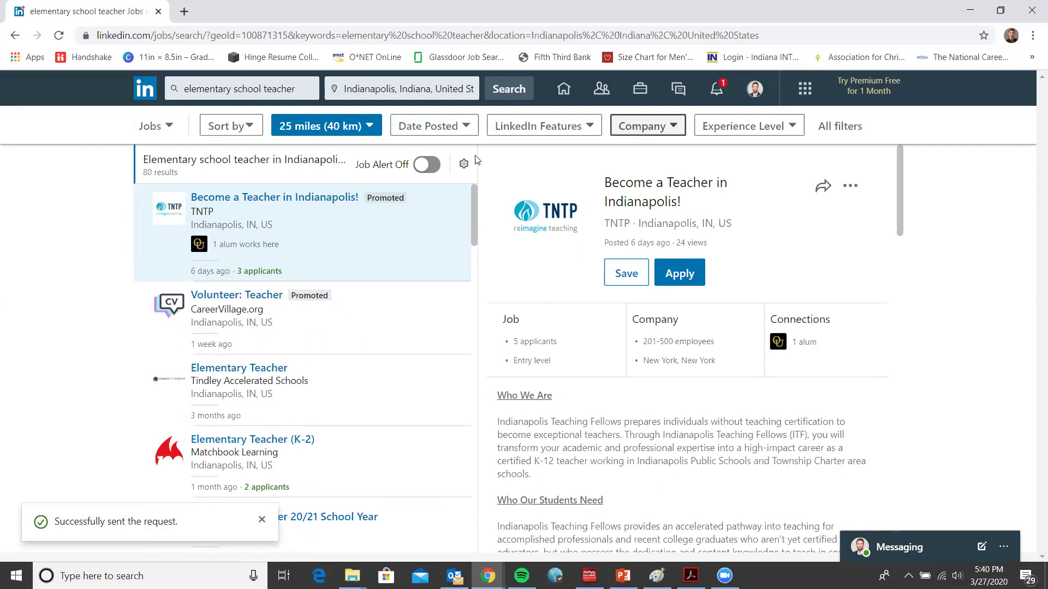
- Sort the job results by most recent
{"action": "left_click", "coordinate": [243, 131]}
{"action": "left_click", "coordinate": [218, 190]}
{"action": "left_click", "coordinate": [394, 216]}
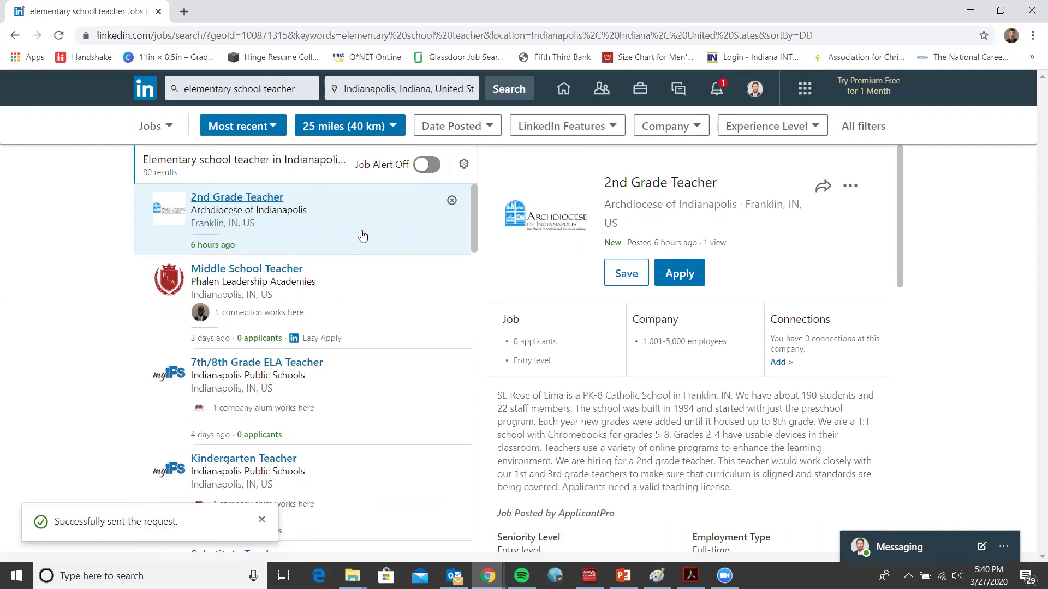
- Re-sort the results by most relevant and check the 25 miles (40 km) distance radius
{"action": "left_click", "coordinate": [246, 127]}
{"action": "left_click", "coordinate": [217, 169]}
{"action": "left_click", "coordinate": [390, 221]}
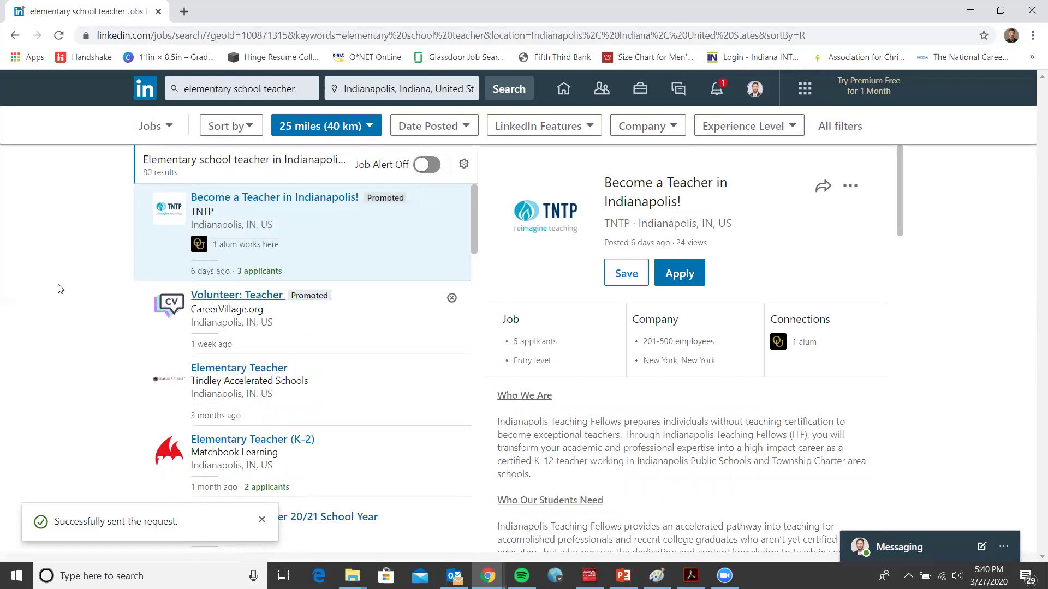
{"action": "left_click", "coordinate": [320, 127]}
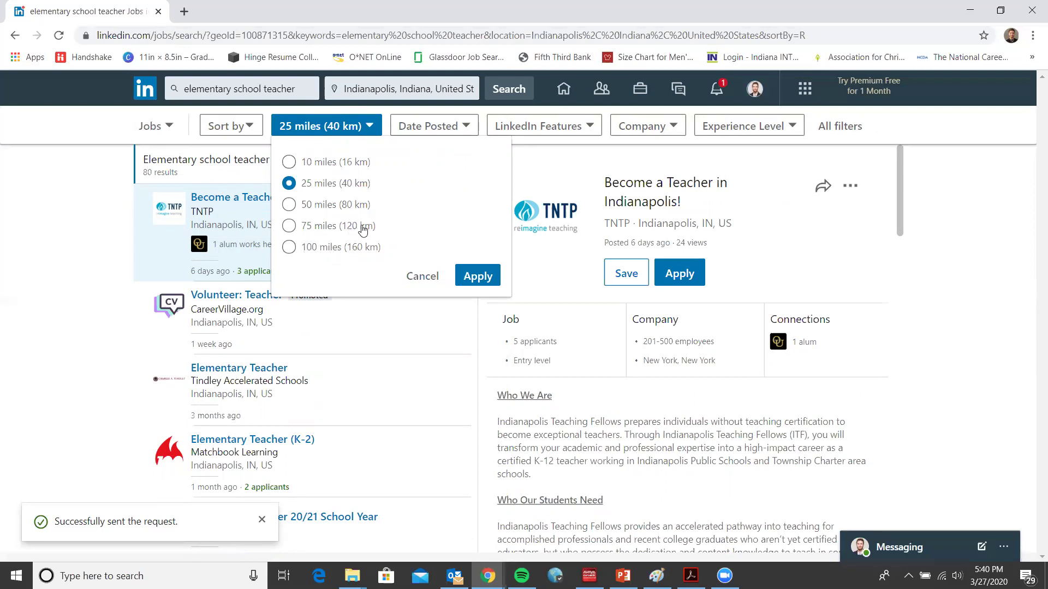
- Keep the 25-mile radius, then view the Date Posted and LinkedIn Features filter options
{"action": "left_click", "coordinate": [488, 276]}
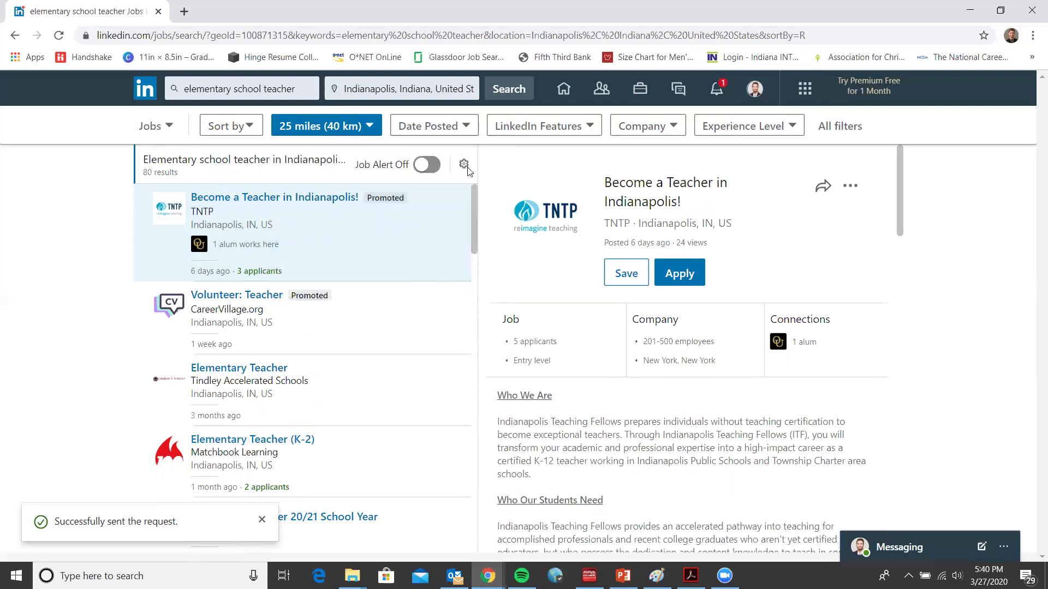
{"action": "left_click", "coordinate": [449, 126]}
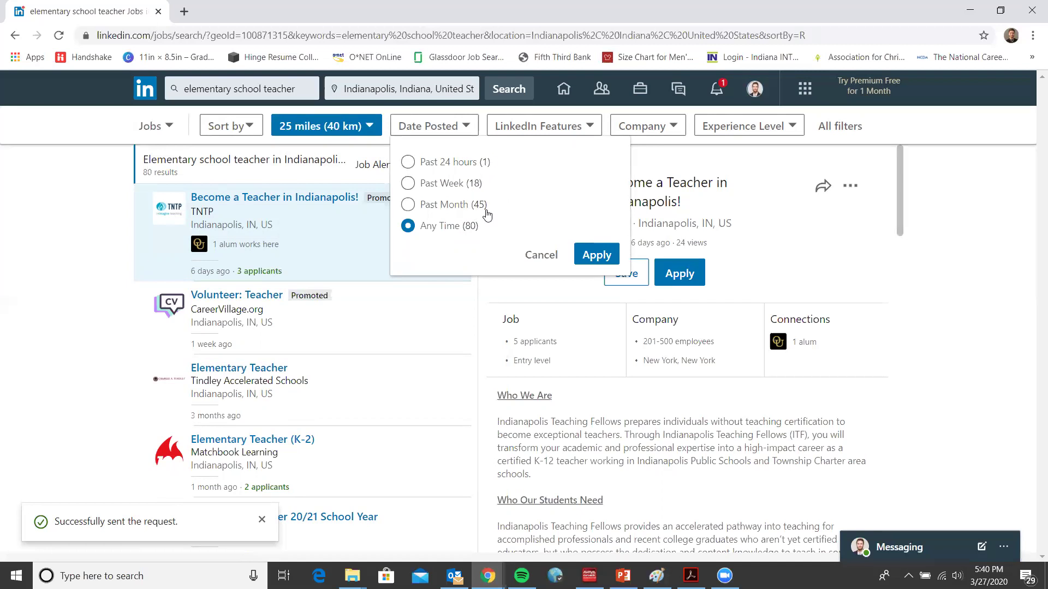
{"action": "left_click", "coordinate": [527, 129]}
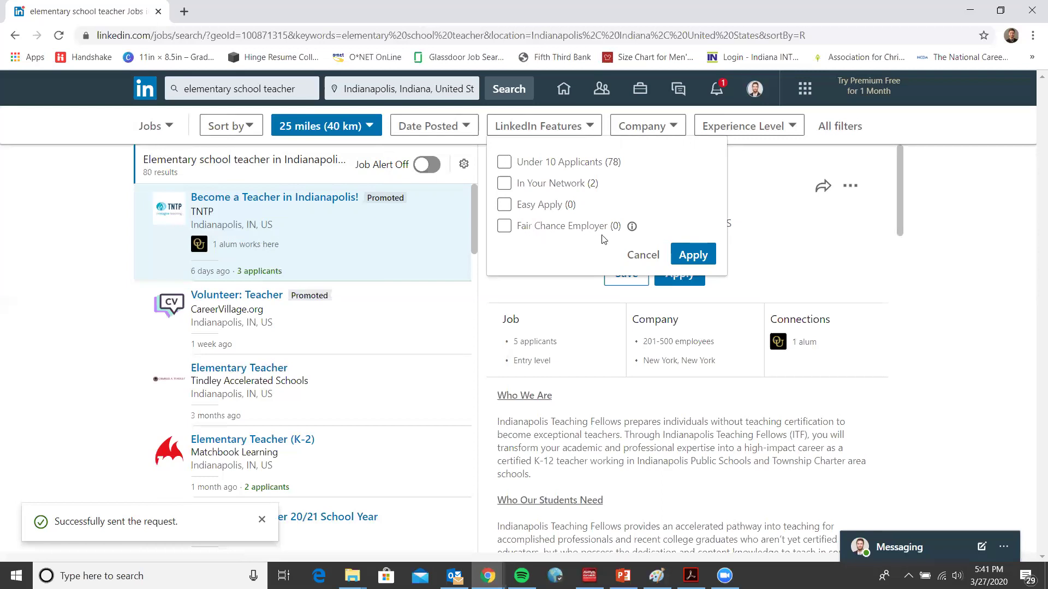
- Read the Fair Chance Employer explanation and browse the Company and Experience Level filter options
{"action": "left_click", "coordinate": [633, 227]}
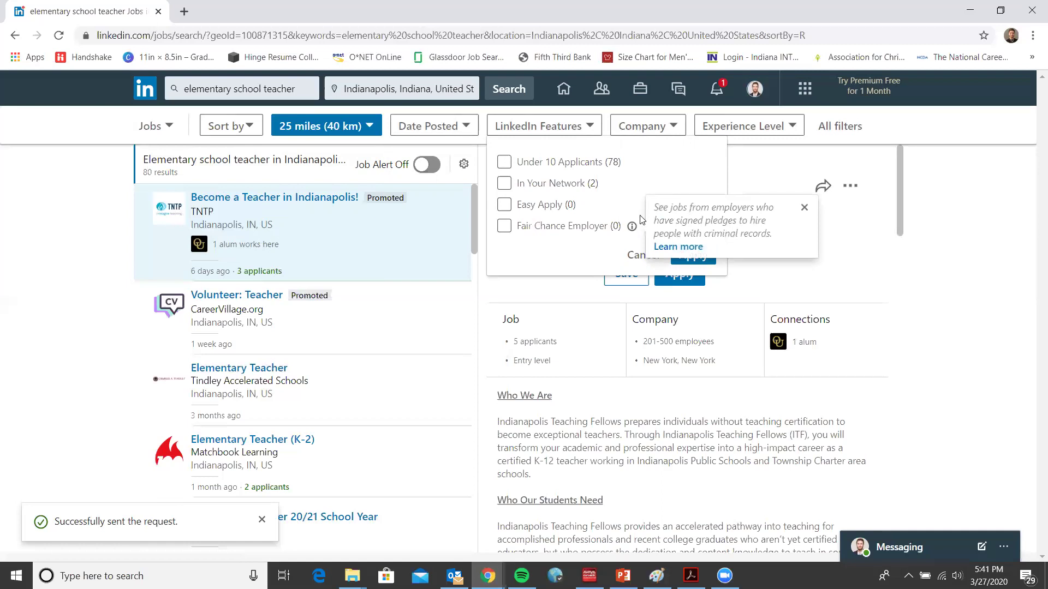
{"action": "left_click", "coordinate": [618, 202]}
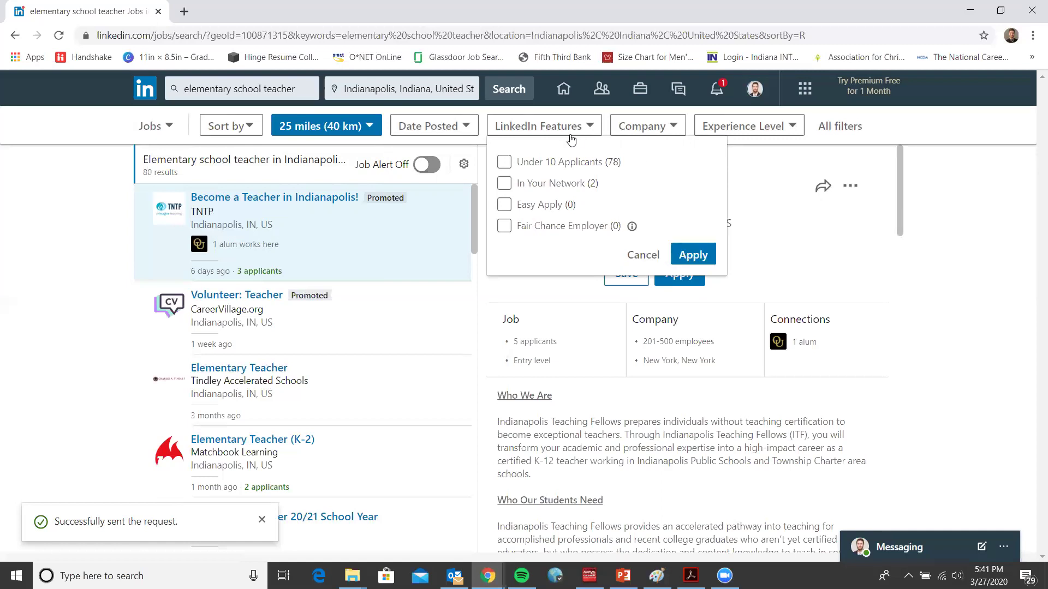
{"action": "left_click", "coordinate": [666, 128]}
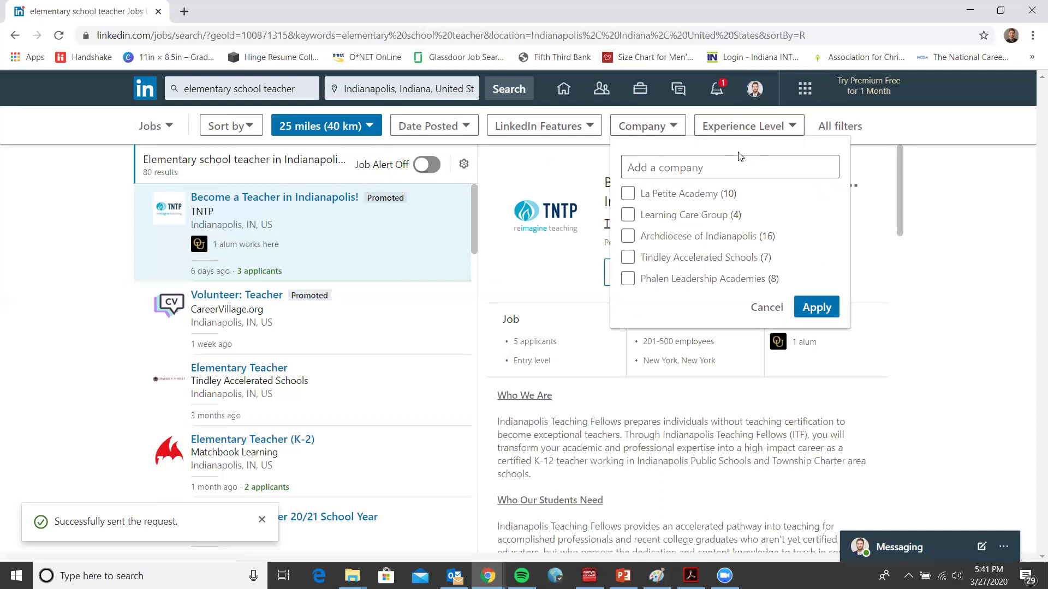
{"action": "left_click", "coordinate": [737, 131]}
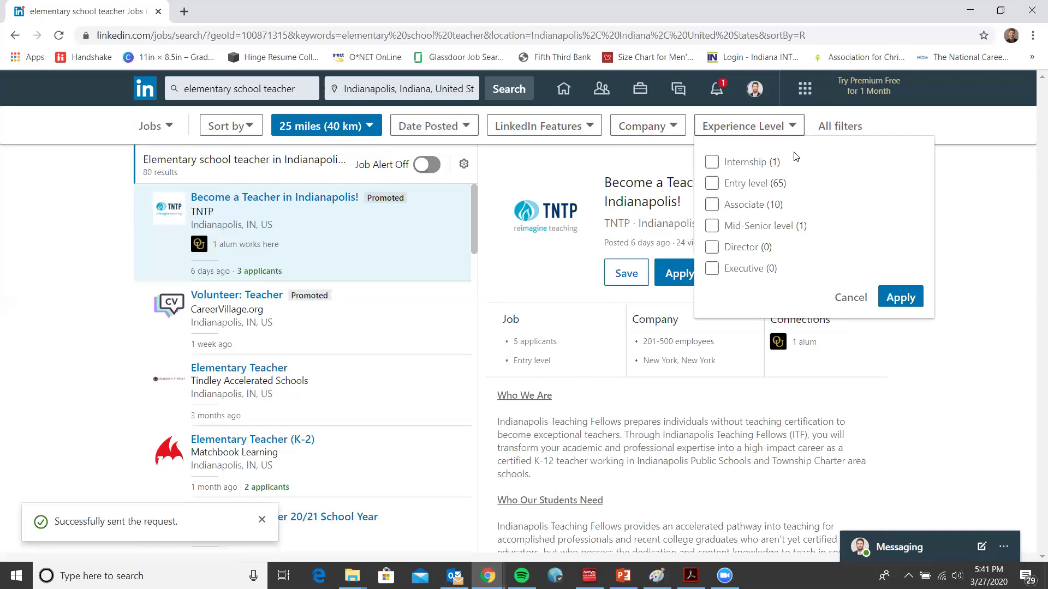
{"action": "left_click", "coordinate": [780, 130]}
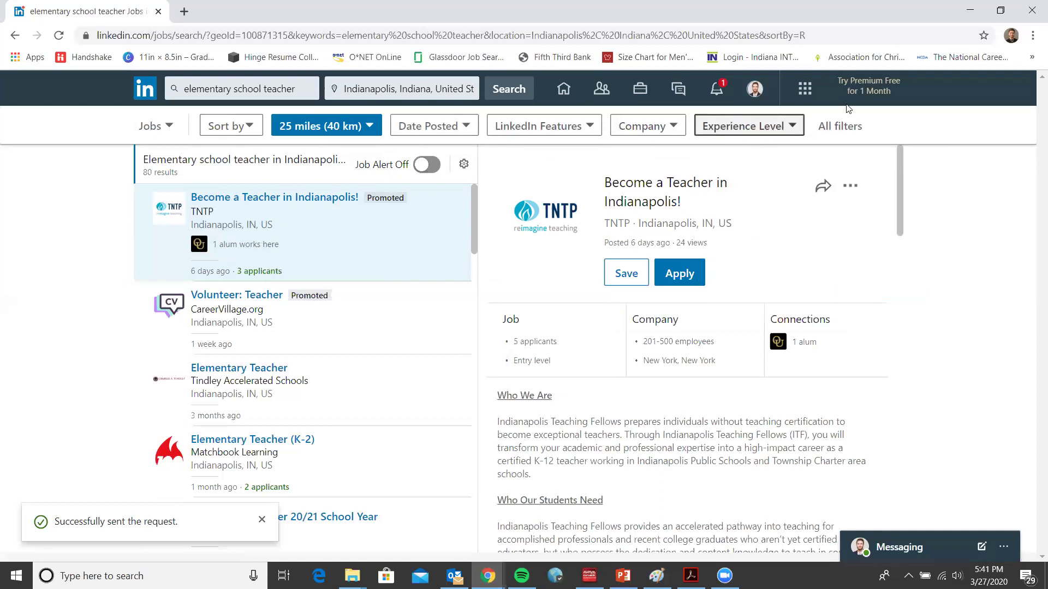
- In All filters, check Under 10 Applicants and Full-time
{"action": "left_click", "coordinate": [843, 131]}
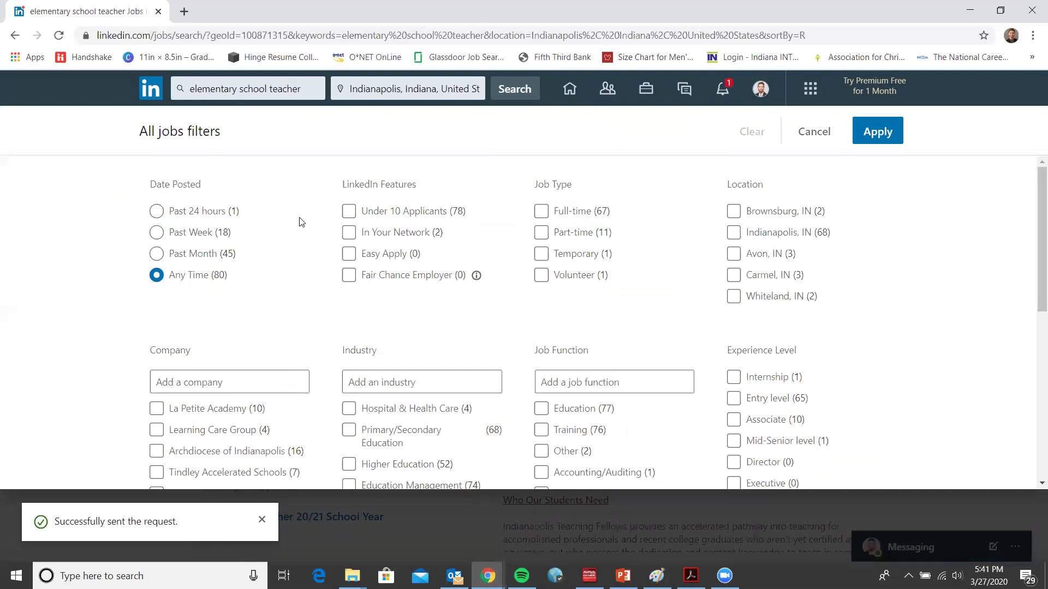
{"action": "scroll", "coordinate": [299, 222], "scroll_direction": "down", "scroll_amount": 1}
{"action": "scroll", "coordinate": [731, 238], "scroll_direction": "up", "scroll_amount": 1}
{"action": "scroll", "coordinate": [329, 321], "scroll_direction": "down", "scroll_amount": 1}
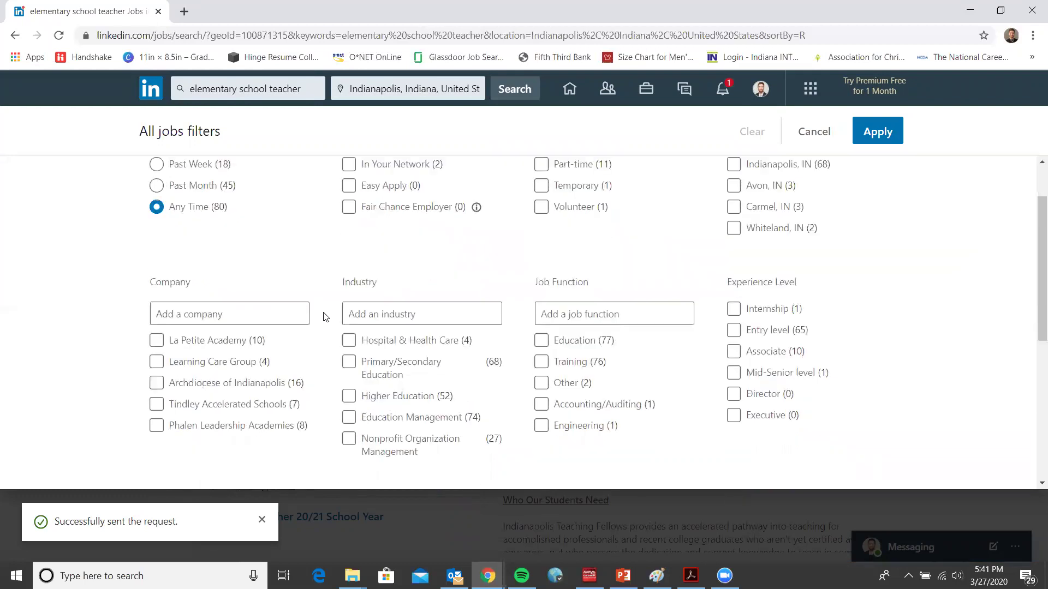
{"action": "scroll", "coordinate": [491, 279], "scroll_direction": "up", "scroll_amount": 1}
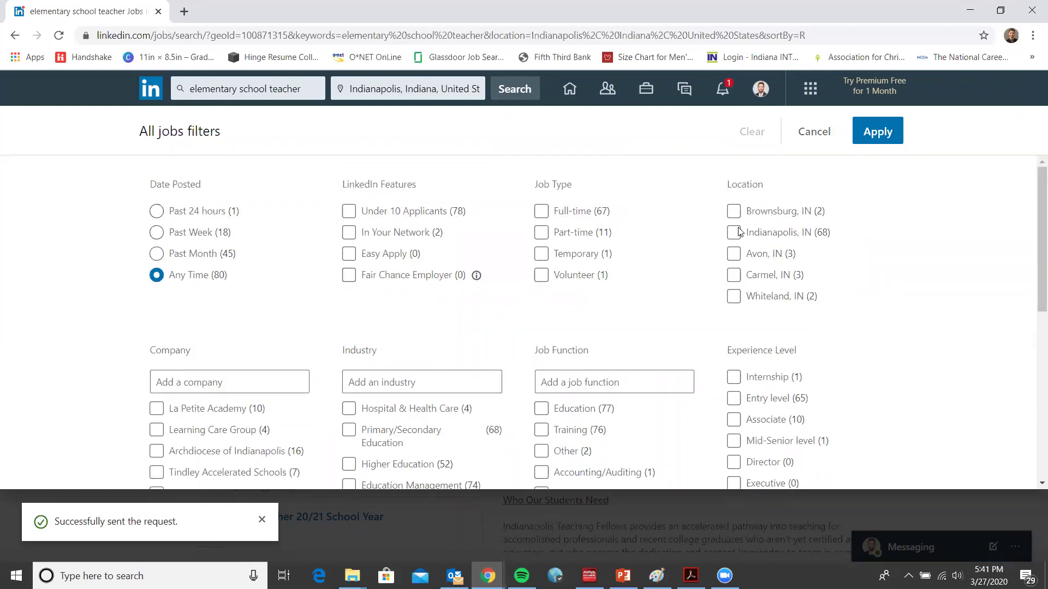
{"action": "left_click", "coordinate": [349, 211]}
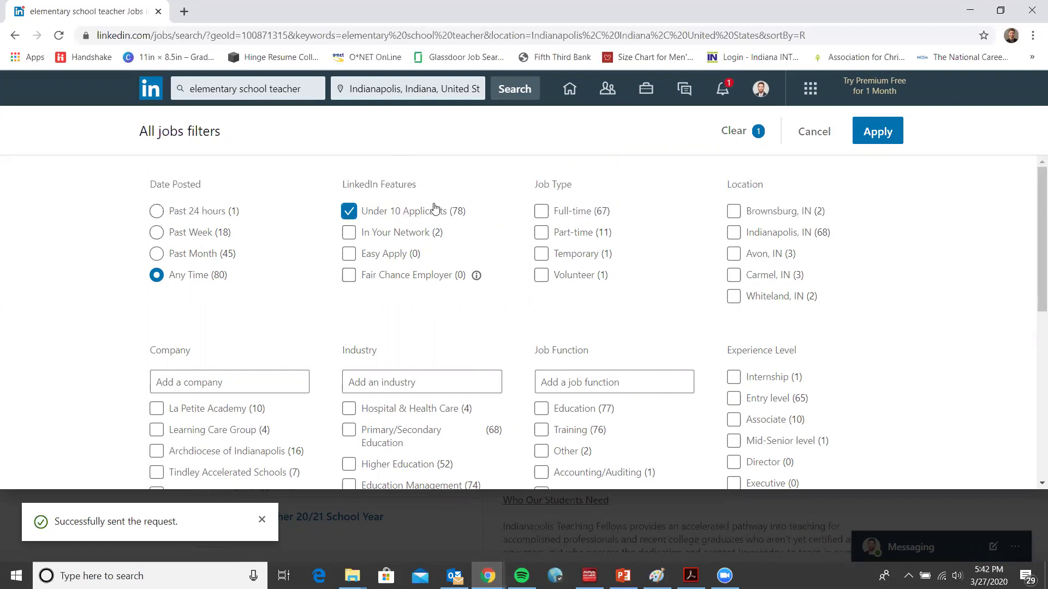
{"action": "left_click", "coordinate": [541, 211]}
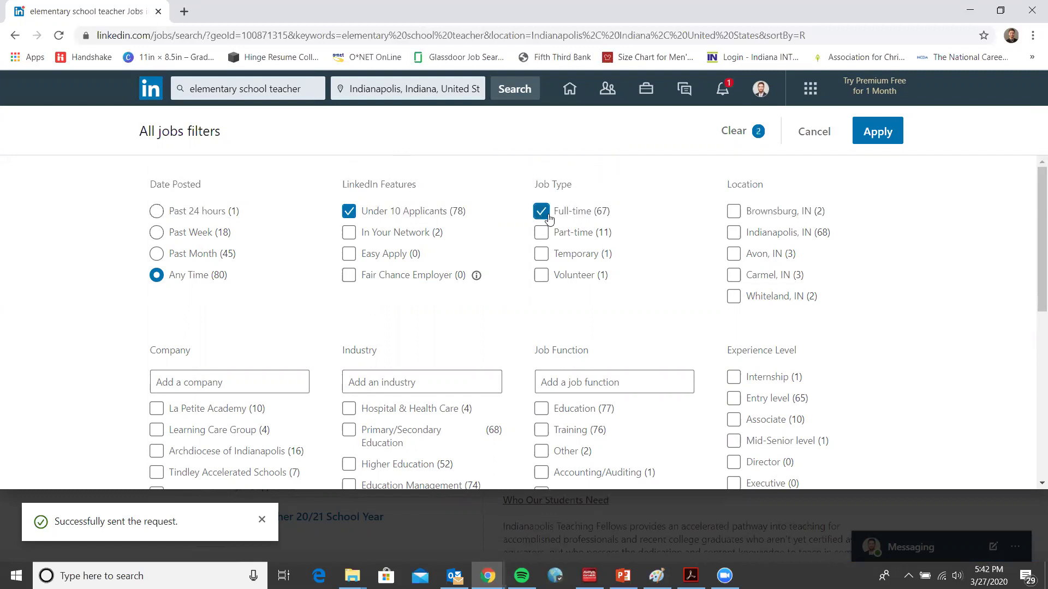
- Add the Brownsburg, Indianapolis, Avon, Carmel and Whiteland, IN location filters
{"action": "left_click", "coordinate": [733, 211]}
{"action": "left_click", "coordinate": [733, 232]}
{"action": "left_click", "coordinate": [733, 254]}
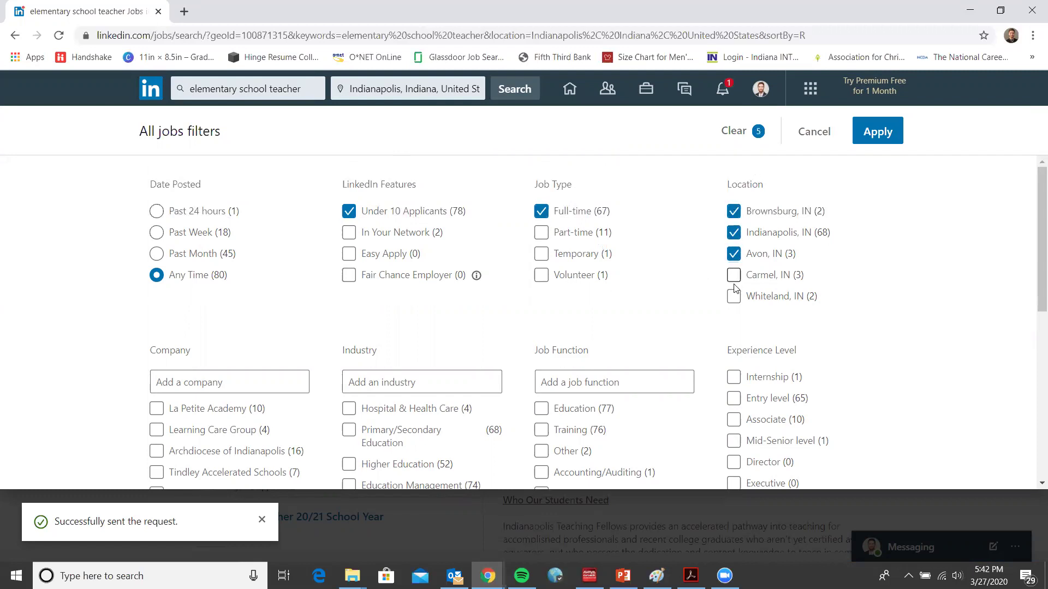
{"action": "left_click", "coordinate": [734, 275]}
{"action": "left_click", "coordinate": [733, 296]}
- Select the Education job function and Entry level experience level
{"action": "scroll", "coordinate": [519, 240], "scroll_direction": "down", "scroll_amount": 2}
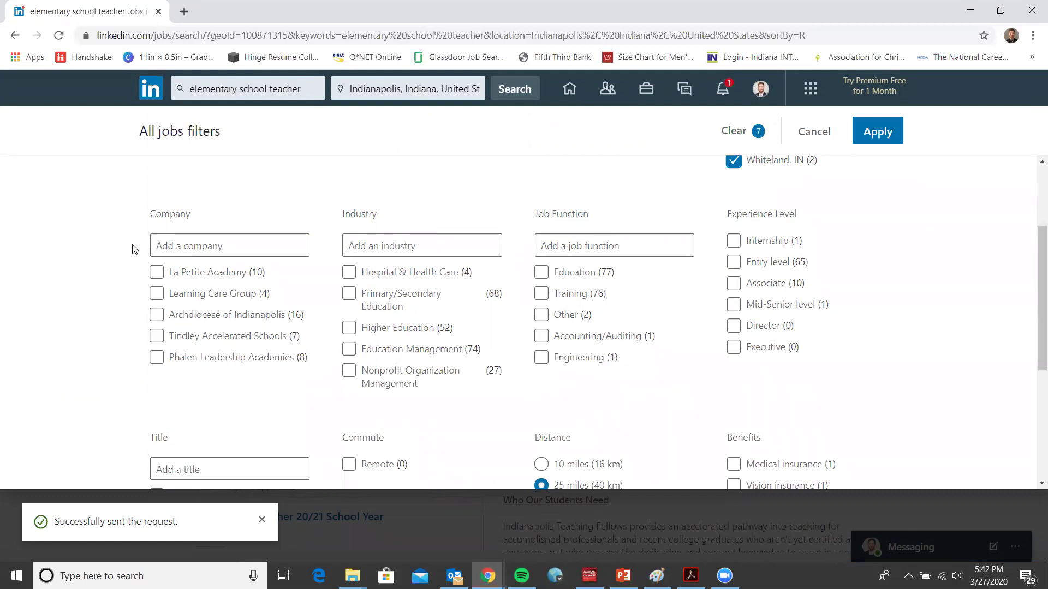
{"action": "left_click_drag", "start_coordinate": [150, 212], "coordinate": [208, 220]}
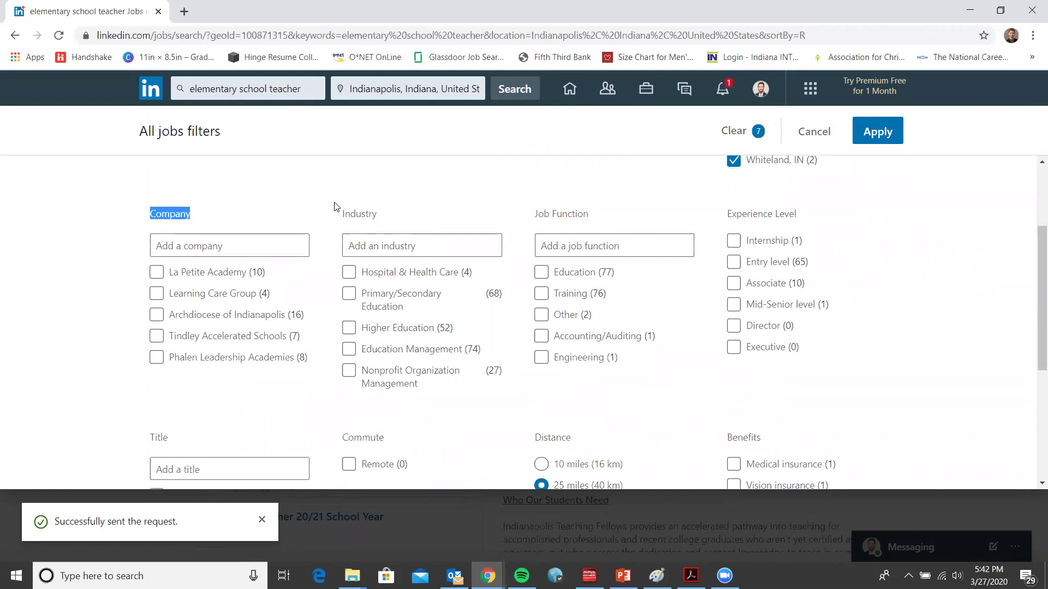
{"action": "left_click_drag", "start_coordinate": [338, 216], "coordinate": [406, 220]}
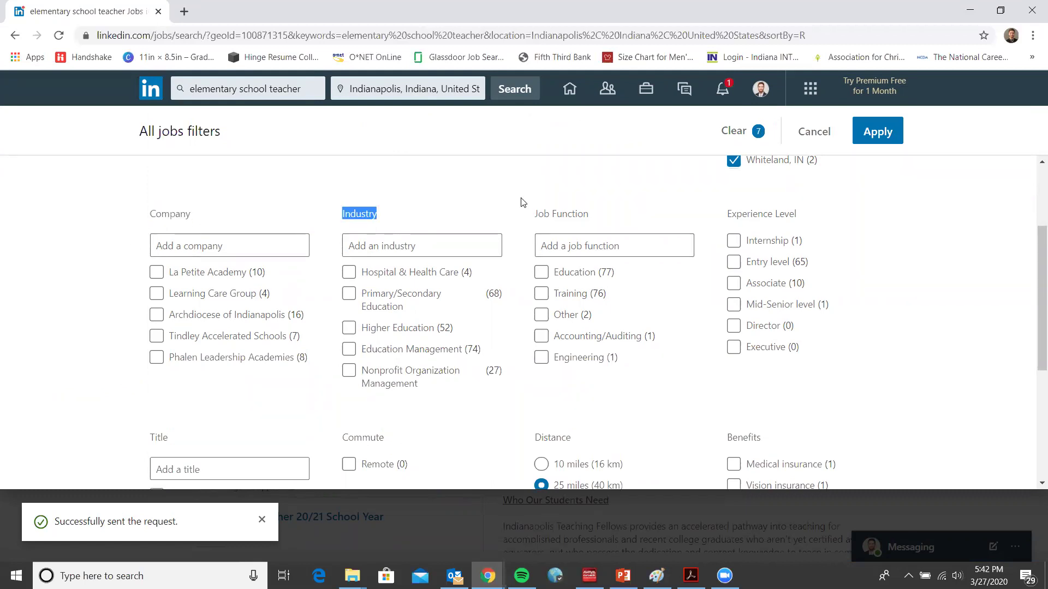
{"action": "left_click", "coordinate": [544, 213]}
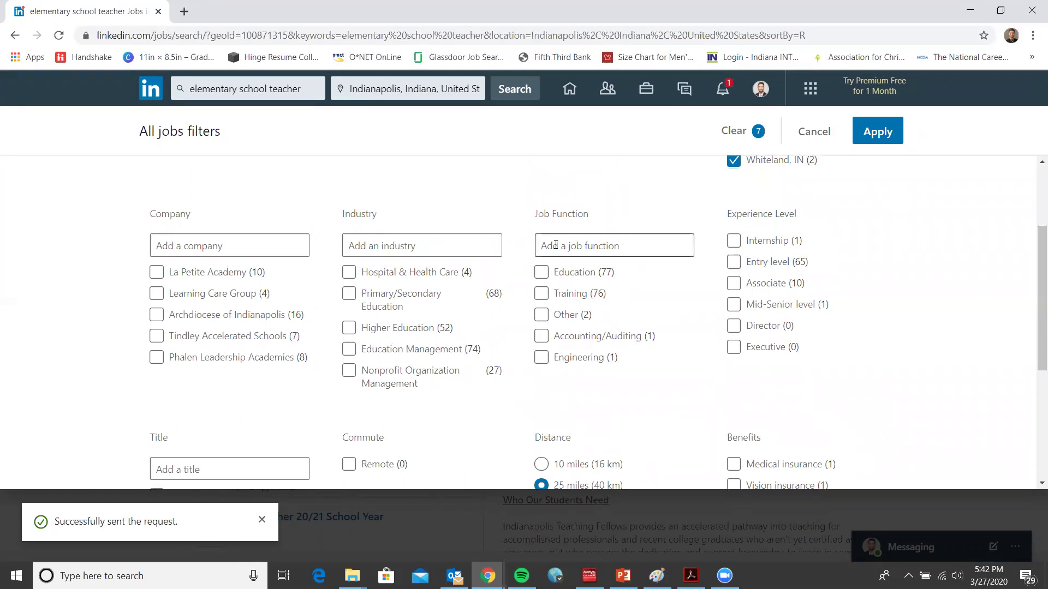
{"action": "left_click", "coordinate": [541, 274]}
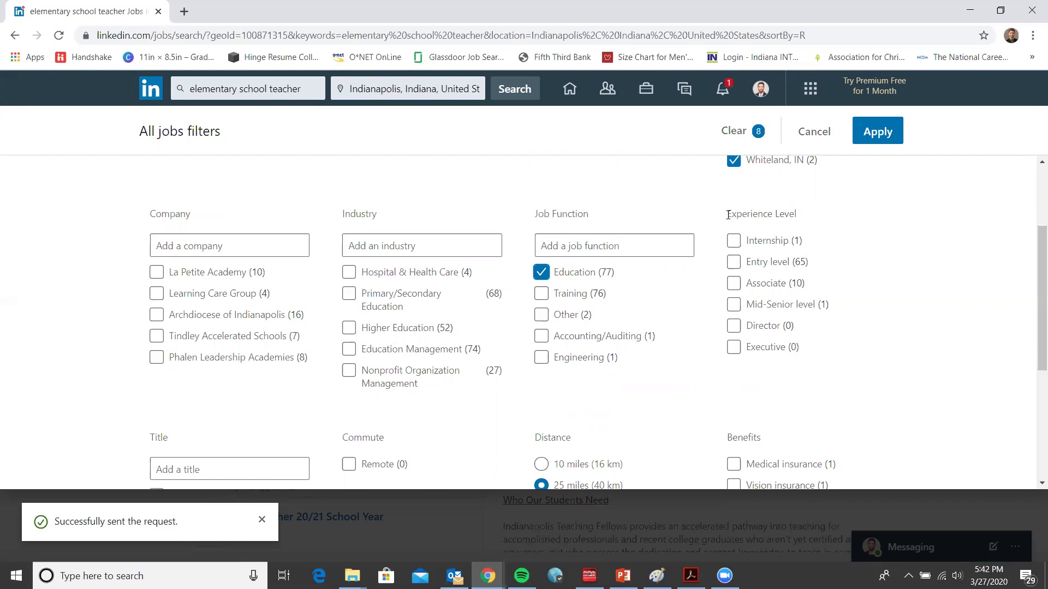
{"action": "left_click_drag", "start_coordinate": [730, 215], "coordinate": [808, 221]}
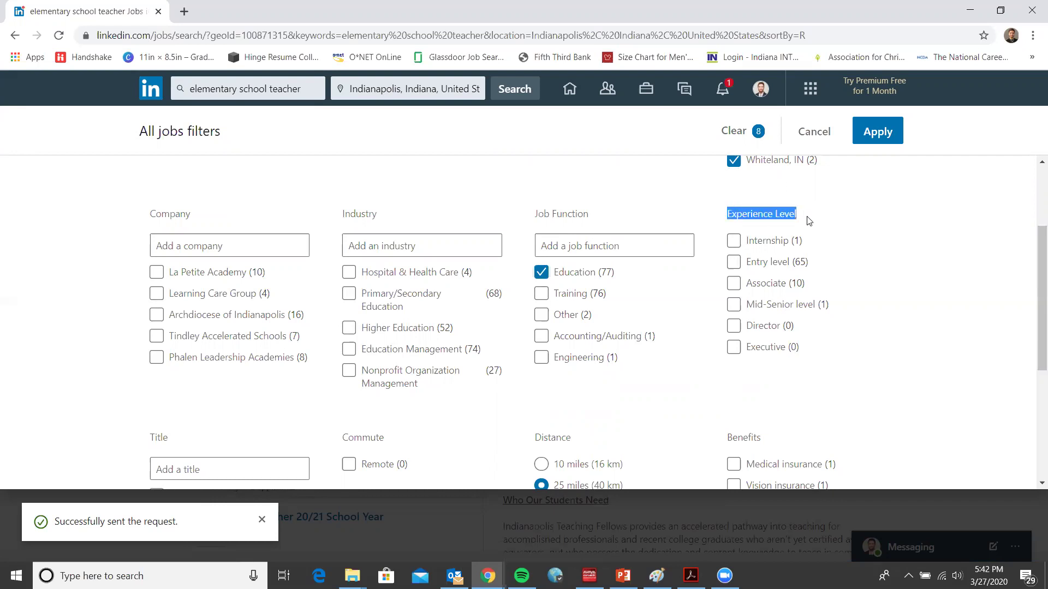
{"action": "left_click", "coordinate": [734, 262]}
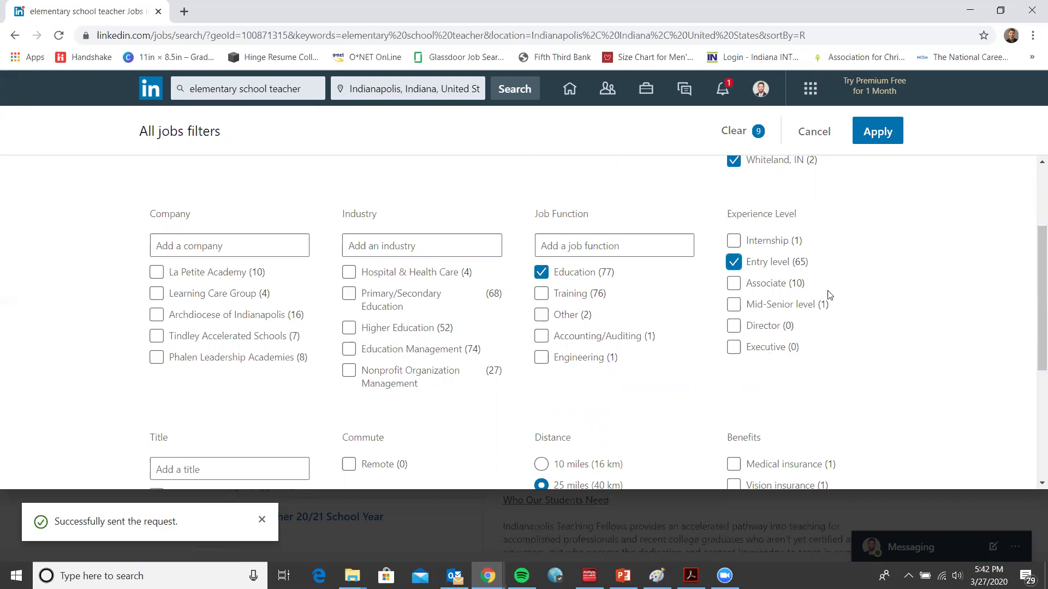
{"action": "scroll", "coordinate": [808, 312], "scroll_direction": "down", "scroll_amount": 4}
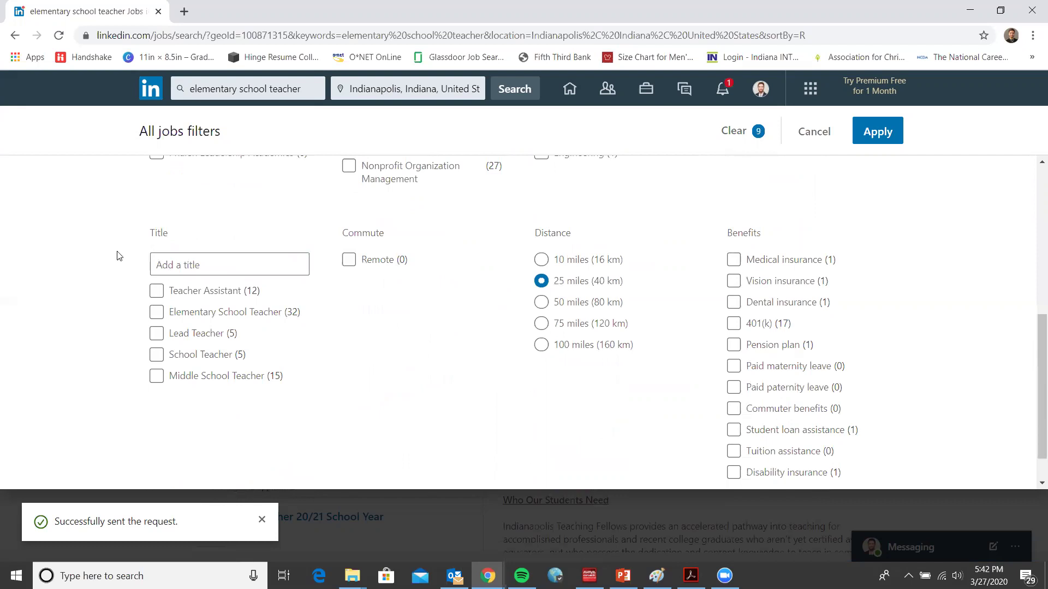
{"action": "left_click_drag", "start_coordinate": [151, 227], "coordinate": [234, 233]}
{"action": "double_click", "coordinate": [393, 235]}
{"action": "left_click", "coordinate": [543, 241]}
{"action": "scroll", "coordinate": [784, 212], "scroll_direction": "down", "scroll_amount": 1}
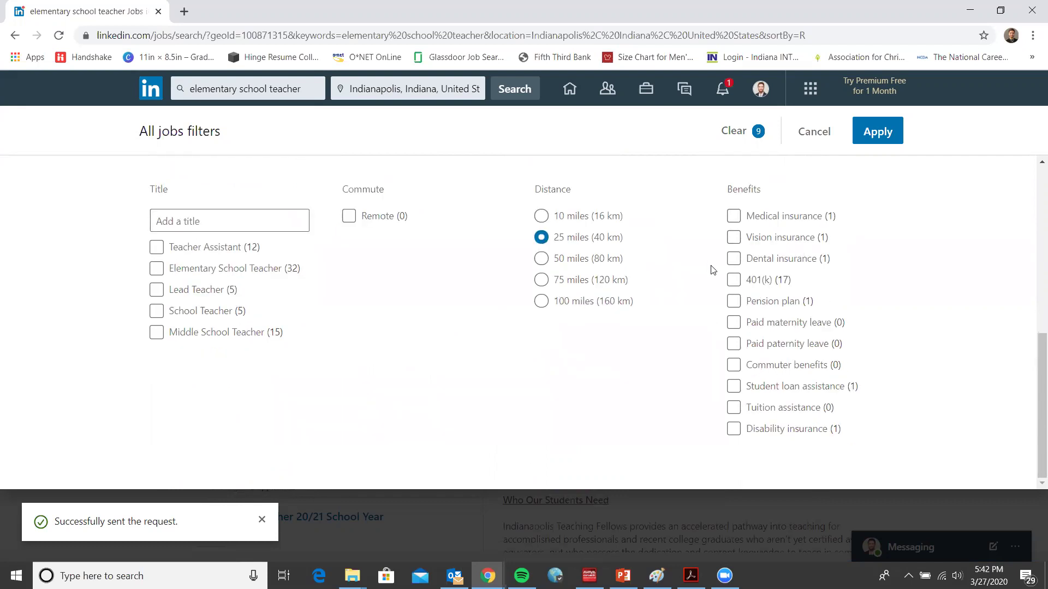
{"action": "scroll", "coordinate": [704, 256], "scroll_direction": "up", "scroll_amount": 1}
{"action": "scroll", "coordinate": [699, 254], "scroll_direction": "down", "scroll_amount": 1}
{"action": "double_click", "coordinate": [738, 190]}
{"action": "scroll", "coordinate": [700, 289], "scroll_direction": "up", "scroll_amount": 7}
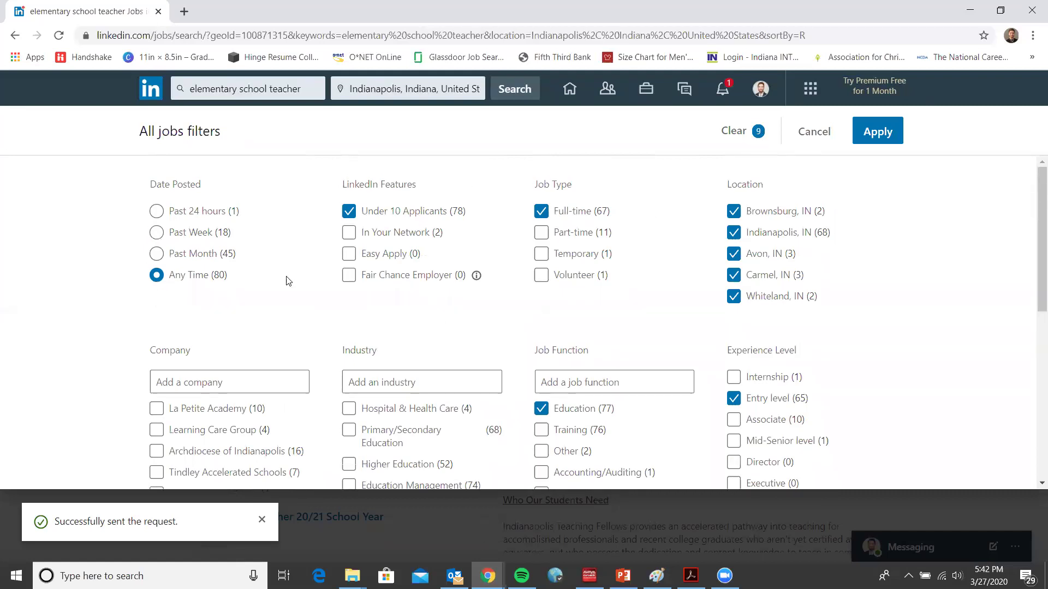
- Apply the nine filters and scroll through the 52 resulting elementary school teacher jobs
{"action": "left_click", "coordinate": [878, 132]}
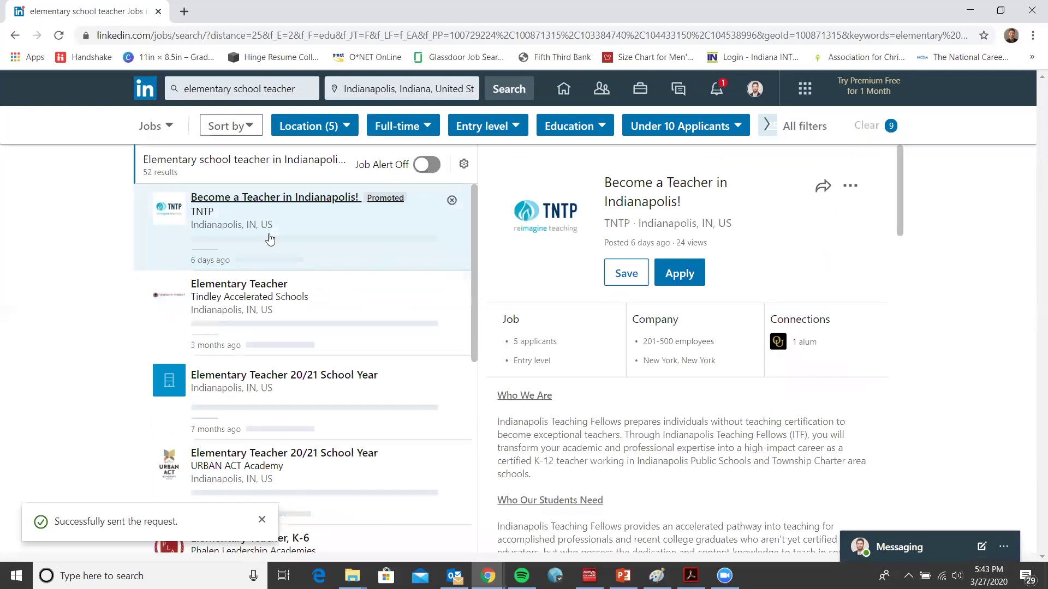
{"action": "scroll", "coordinate": [335, 240], "scroll_direction": "down", "scroll_amount": 2}
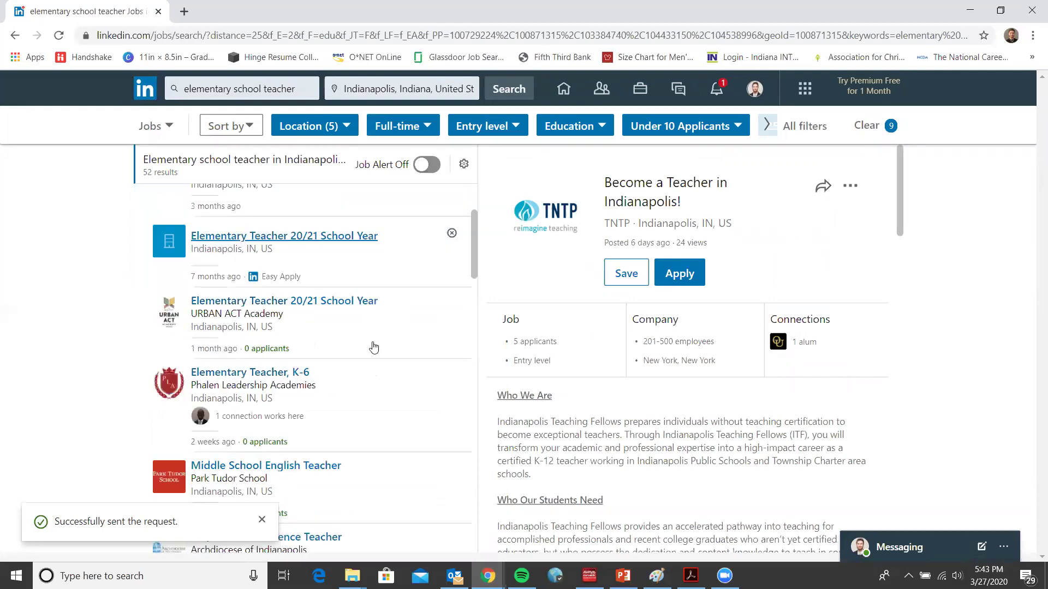
{"action": "scroll", "coordinate": [373, 347], "scroll_direction": "up", "scroll_amount": 2}
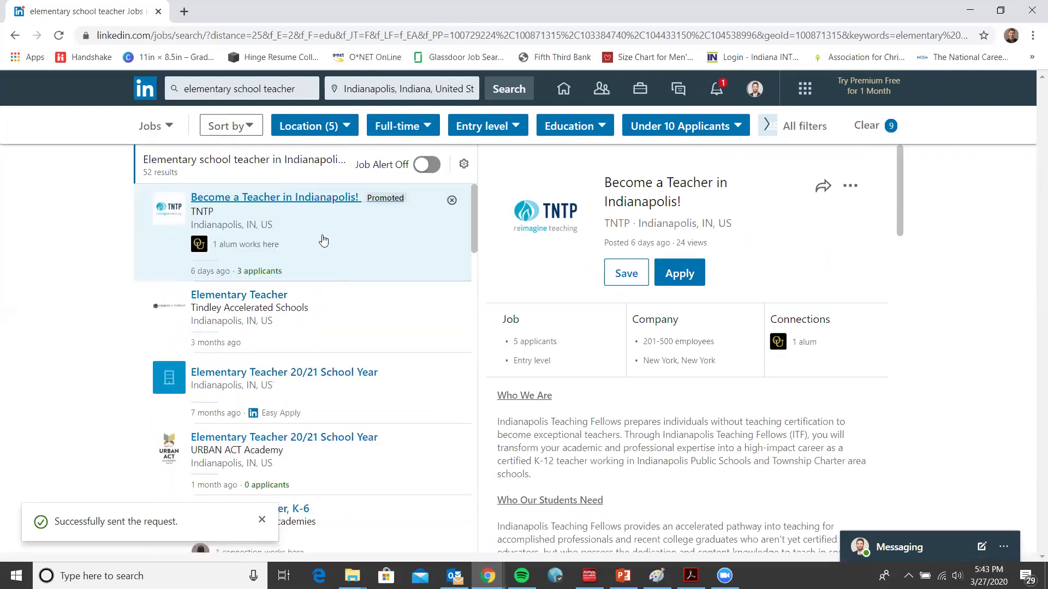
{"action": "scroll", "coordinate": [301, 300], "scroll_direction": "down", "scroll_amount": 2}
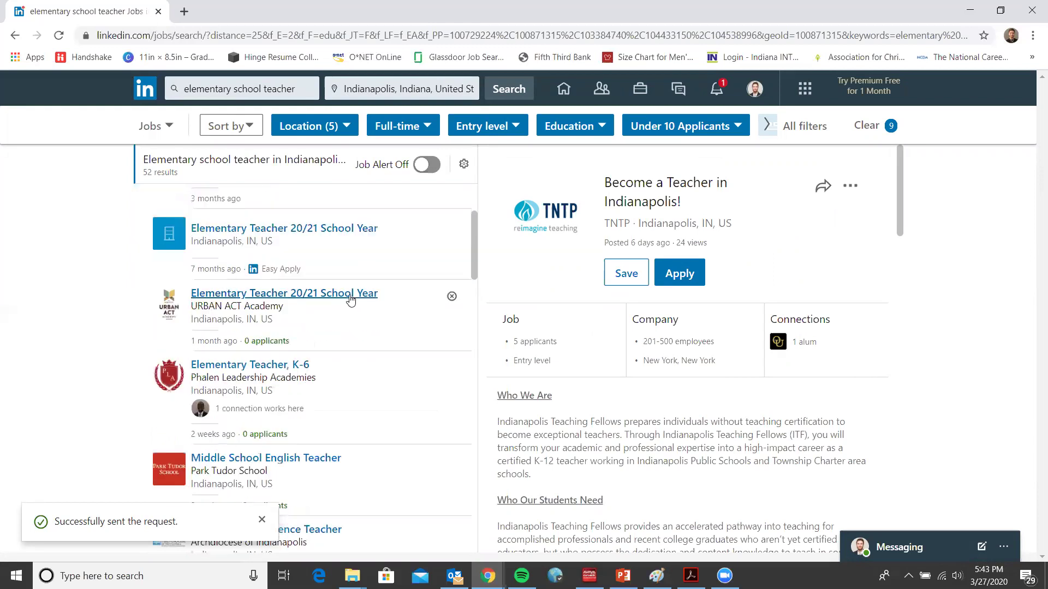
{"action": "scroll", "coordinate": [349, 299], "scroll_direction": "down", "scroll_amount": 4}
{"action": "scroll", "coordinate": [354, 327], "scroll_direction": "up", "scroll_amount": 6}
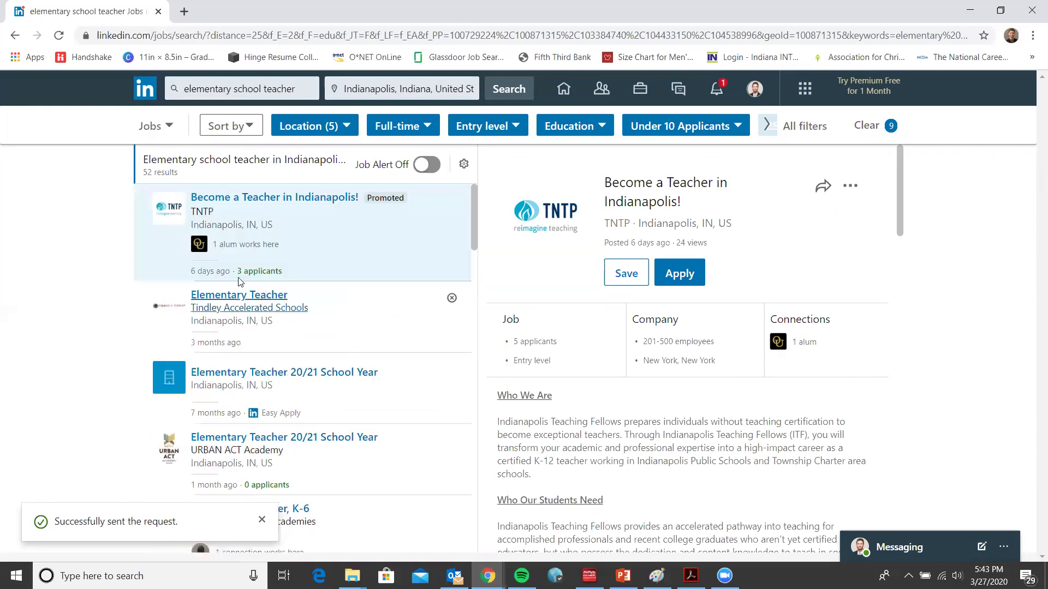
{"action": "scroll", "coordinate": [363, 354], "scroll_direction": "down", "scroll_amount": 2}
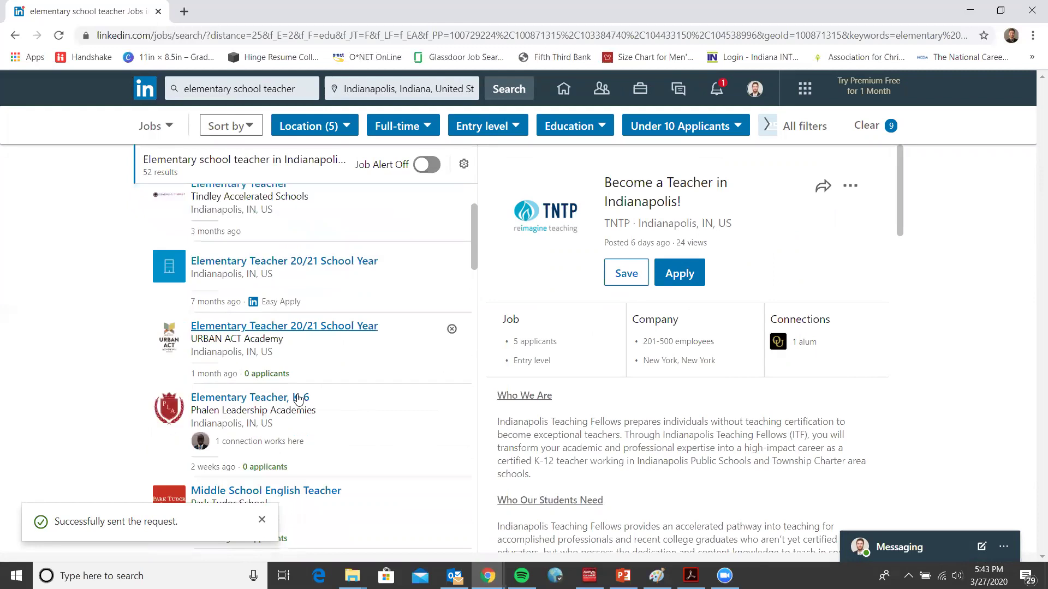
{"action": "scroll", "coordinate": [302, 407], "scroll_direction": "down", "scroll_amount": 1}
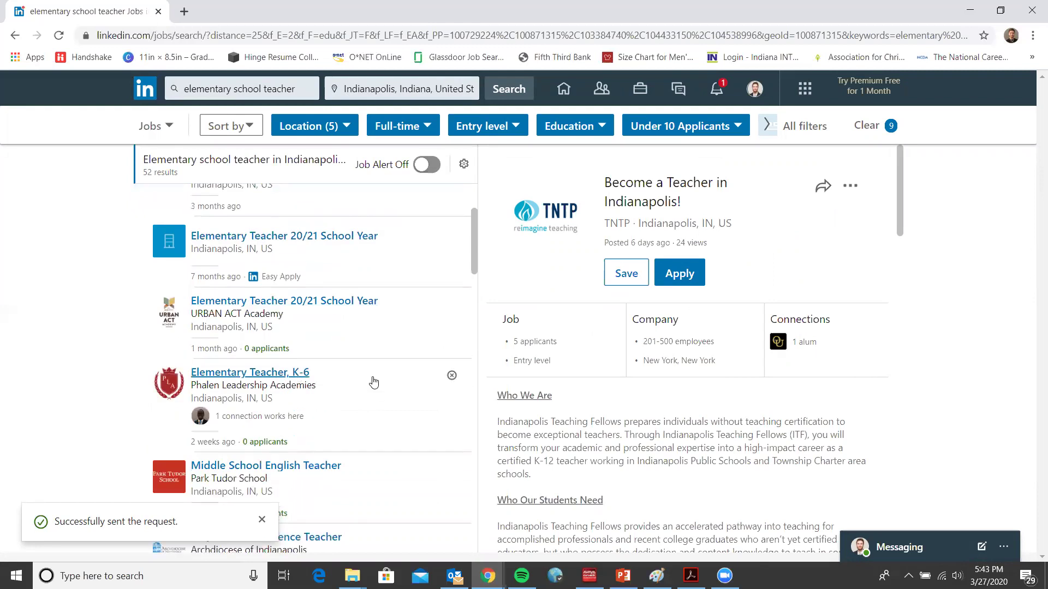
{"action": "scroll", "coordinate": [372, 371], "scroll_direction": "down", "scroll_amount": 5}
{"action": "scroll", "coordinate": [371, 341], "scroll_direction": "up", "scroll_amount": 2}
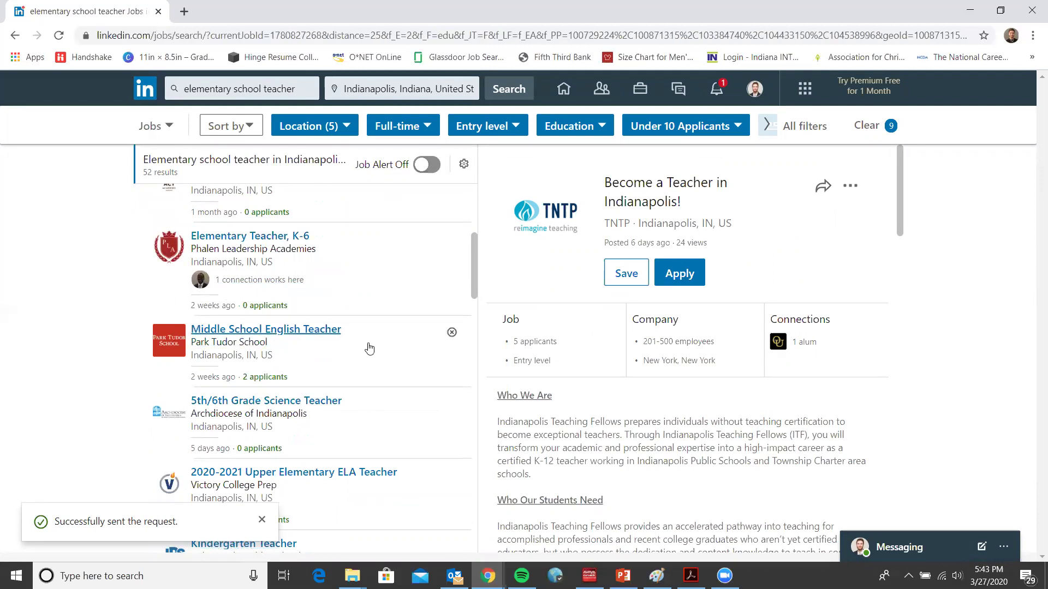
- Open Park Tudor School's Middle School English Teacher posting and review its connections and opening description
{"action": "left_click", "coordinate": [369, 348]}
{"action": "scroll", "coordinate": [367, 346], "scroll_direction": "down", "scroll_amount": 1}
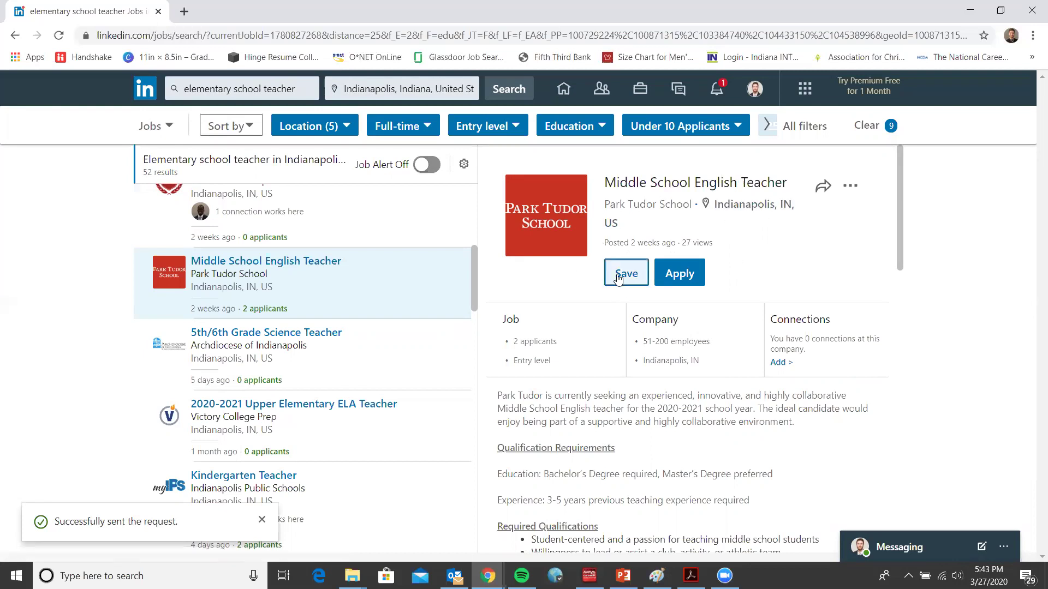
{"action": "scroll", "coordinate": [535, 288], "scroll_direction": "down", "scroll_amount": 1}
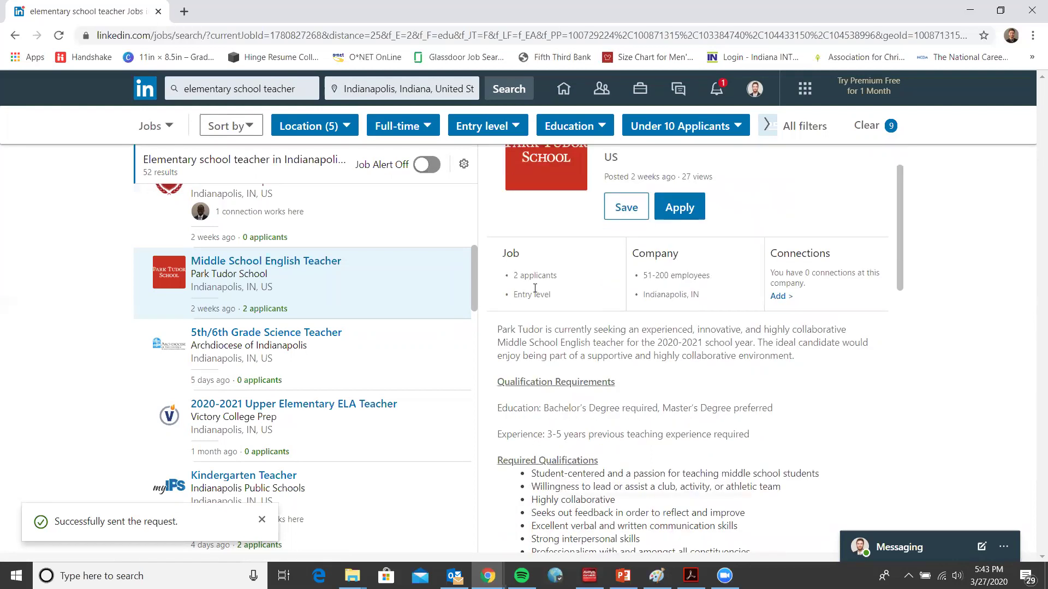
{"action": "left_click_drag", "start_coordinate": [770, 251], "coordinate": [800, 367]}
{"action": "left_click", "coordinate": [716, 407]}
{"action": "scroll", "coordinate": [681, 279], "scroll_direction": "down", "scroll_amount": 3}
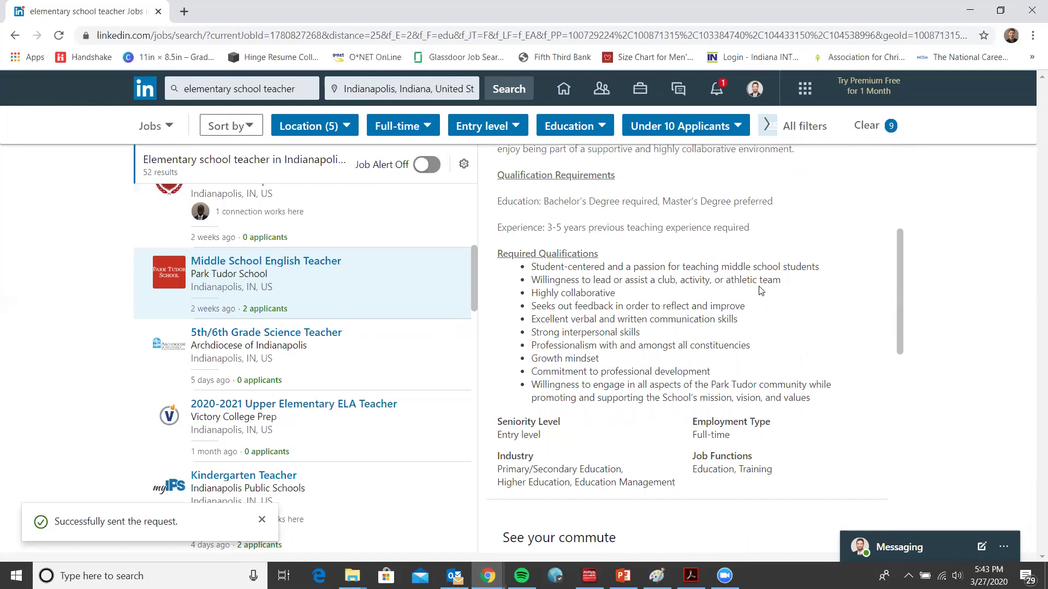
- Review the posting's Required Qualifications and remaining job details
{"action": "left_click_drag", "start_coordinate": [495, 256], "coordinate": [606, 269]}
{"action": "left_click", "coordinate": [650, 262]}
{"action": "scroll", "coordinate": [534, 368], "scroll_direction": "down", "scroll_amount": 1}
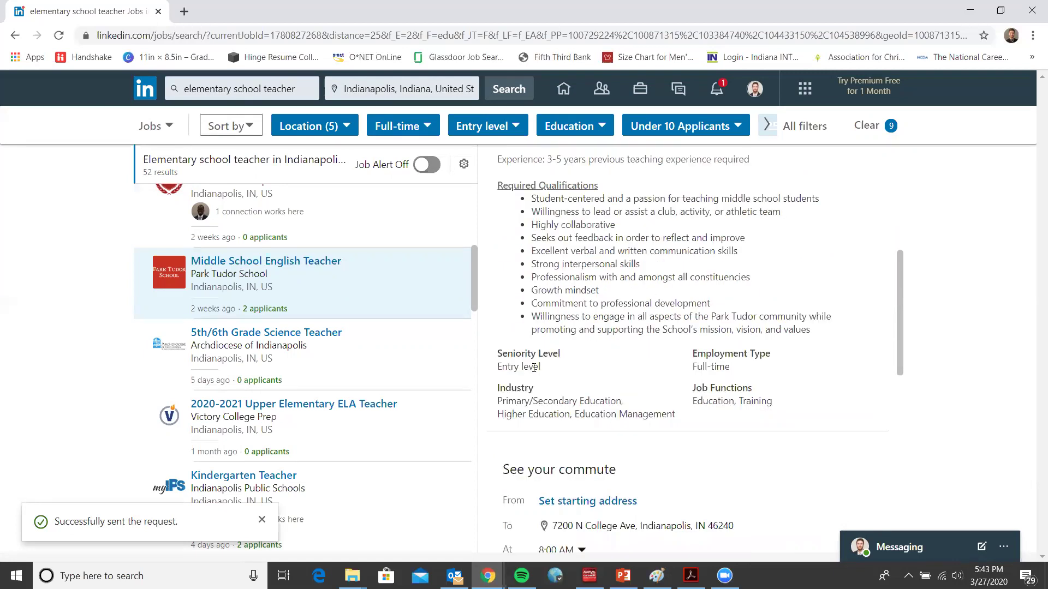
{"action": "scroll", "coordinate": [785, 310], "scroll_direction": "up", "scroll_amount": 2}
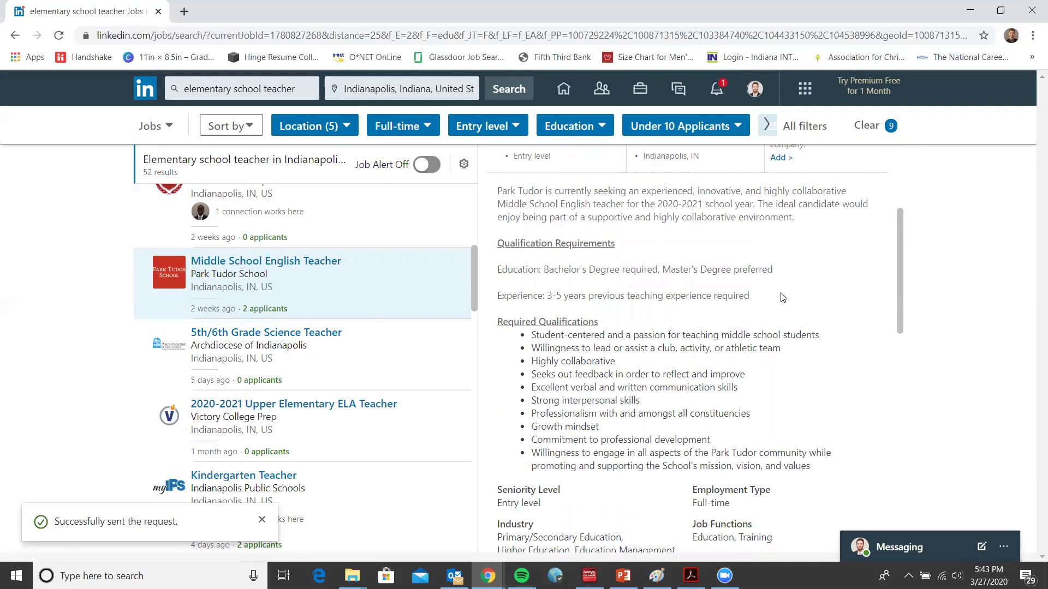
{"action": "scroll", "coordinate": [783, 297], "scroll_direction": "down", "scroll_amount": 6}
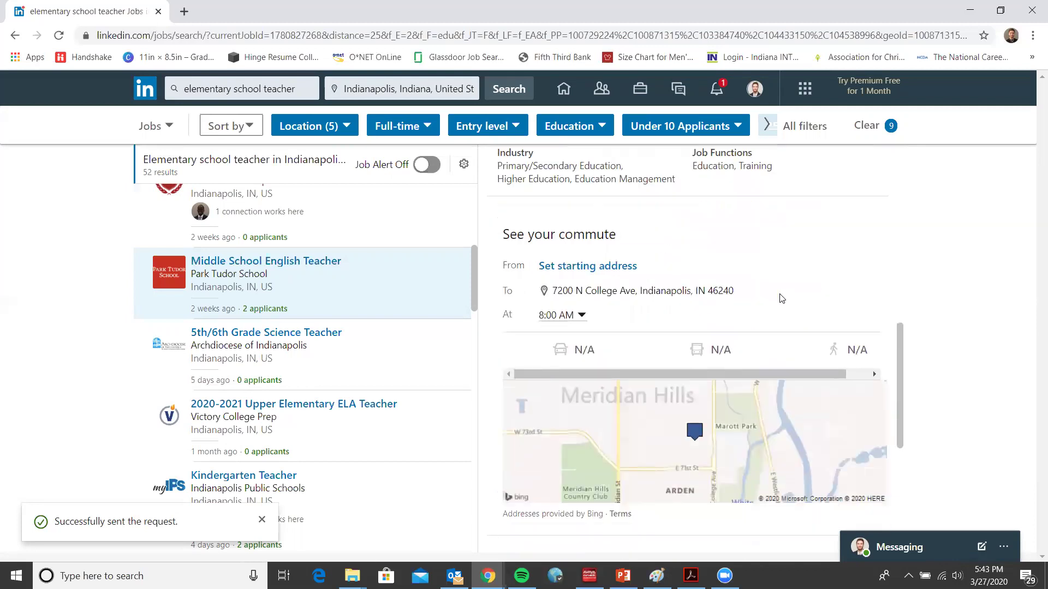
{"action": "left_click_drag", "start_coordinate": [508, 192], "coordinate": [613, 196]}
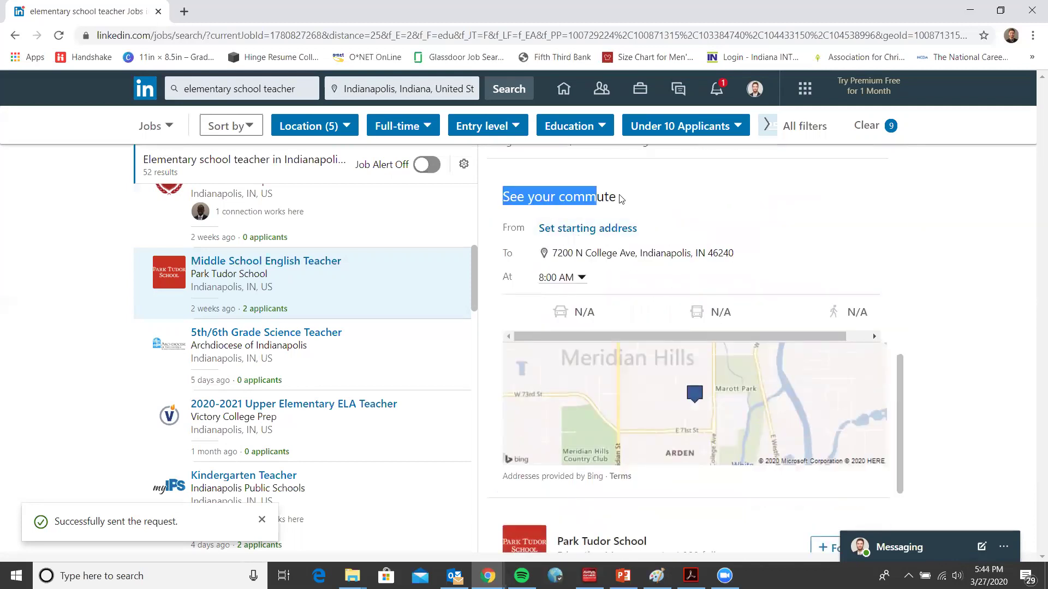
{"action": "scroll", "coordinate": [678, 285], "scroll_direction": "down", "scroll_amount": 3}
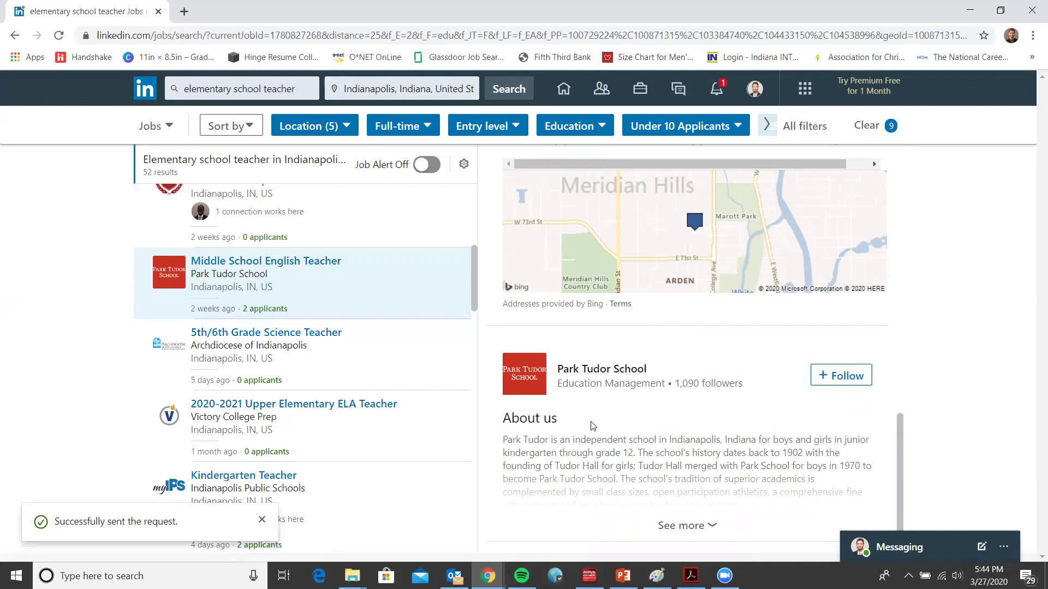
{"action": "scroll", "coordinate": [697, 373], "scroll_direction": "up", "scroll_amount": 10}
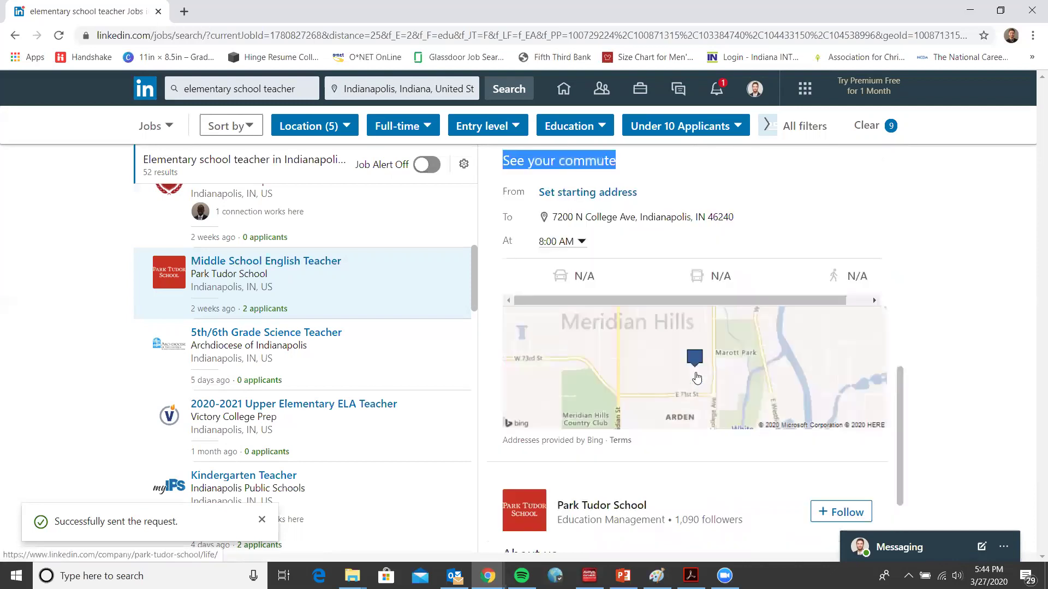
{"action": "scroll", "coordinate": [696, 373], "scroll_direction": "up", "scroll_amount": 3}
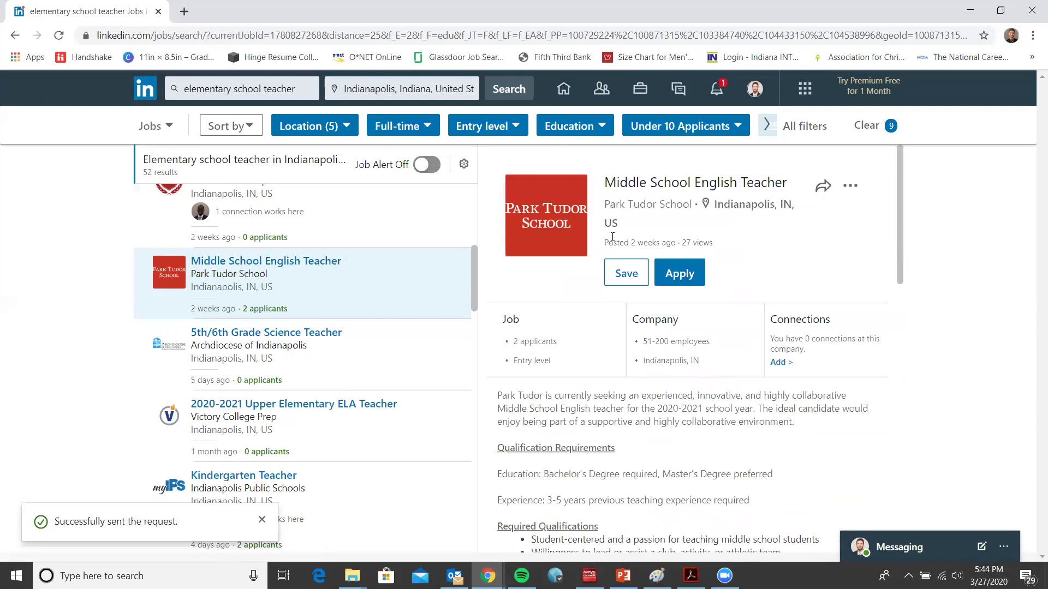